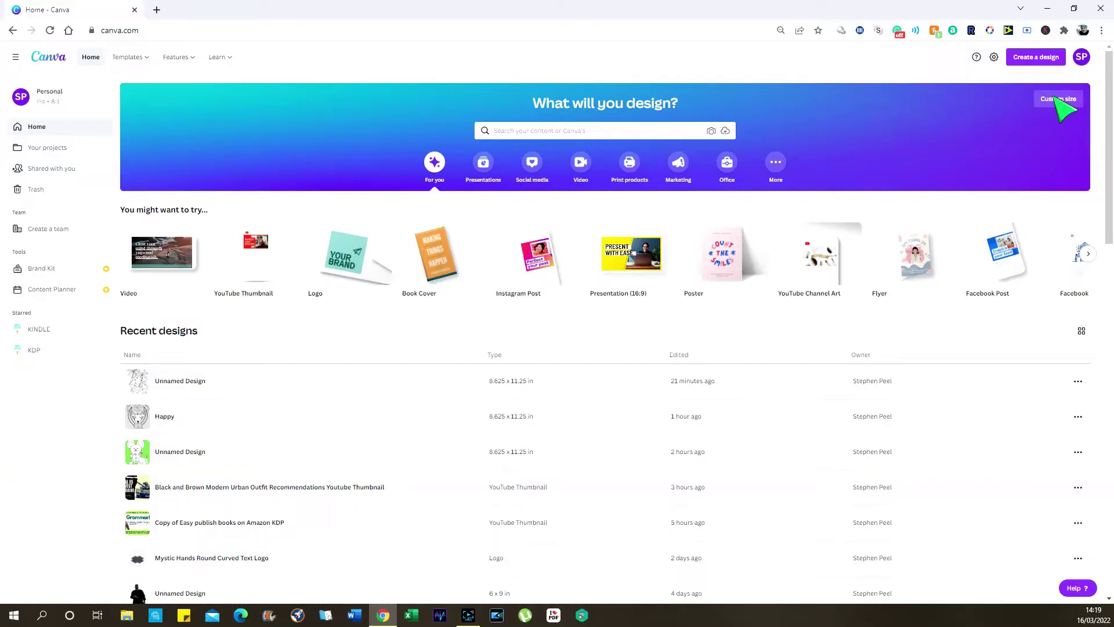
Bring up the custom size dimensions for a new design.
{"action": "left_click", "coordinate": [1056, 99]}
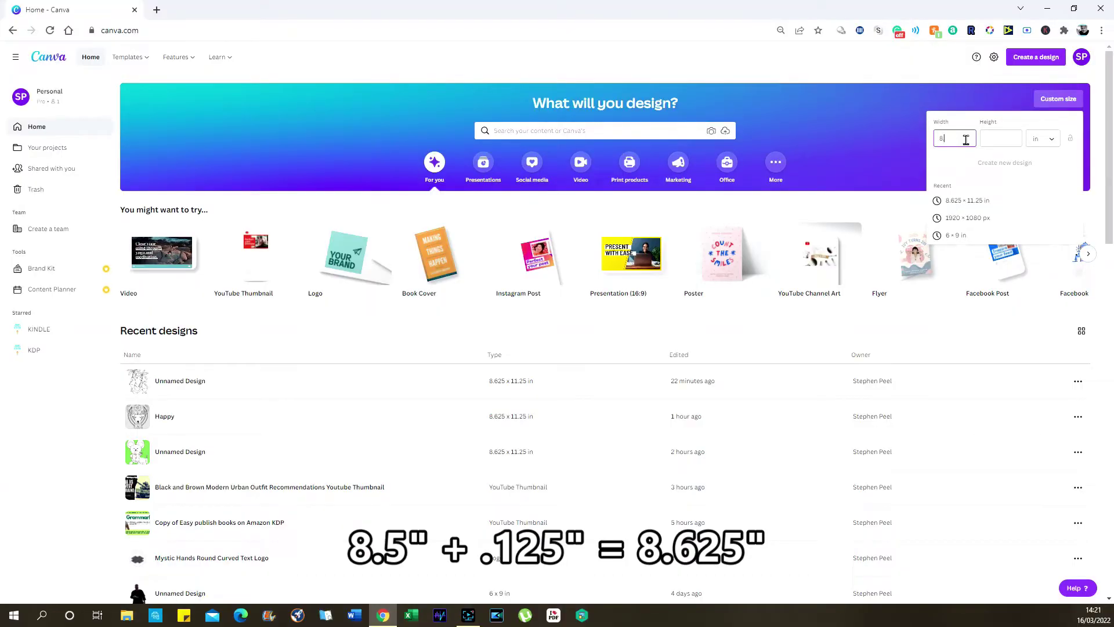
Set width 8.625 and height 11.25 inches and create the blank design.
{"action": "type", "text": ".6"}
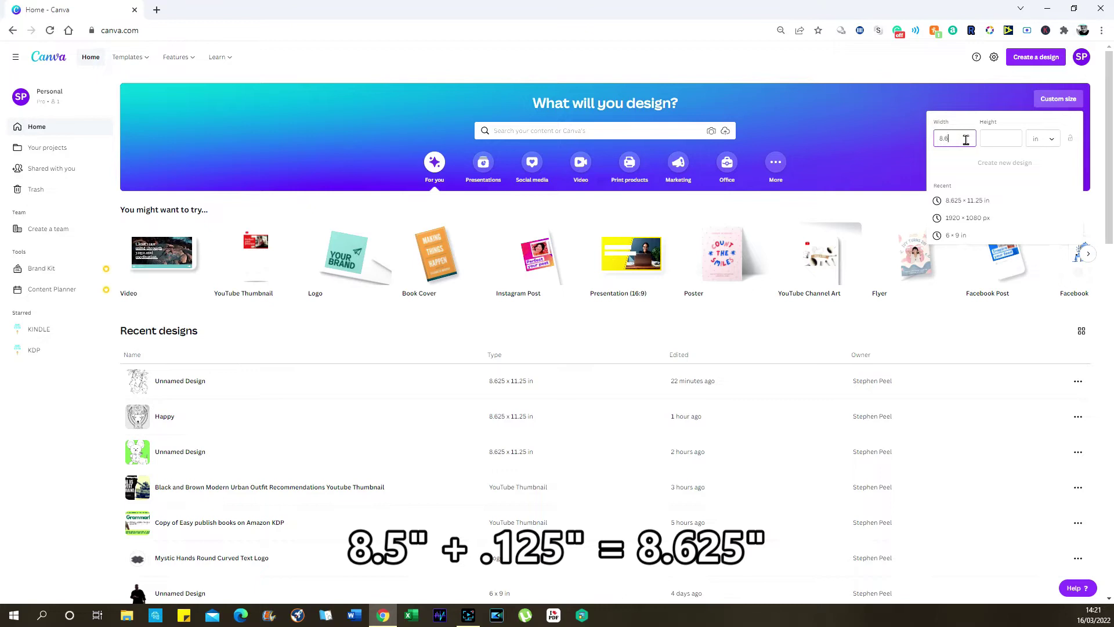
{"action": "type", "text": "25"}
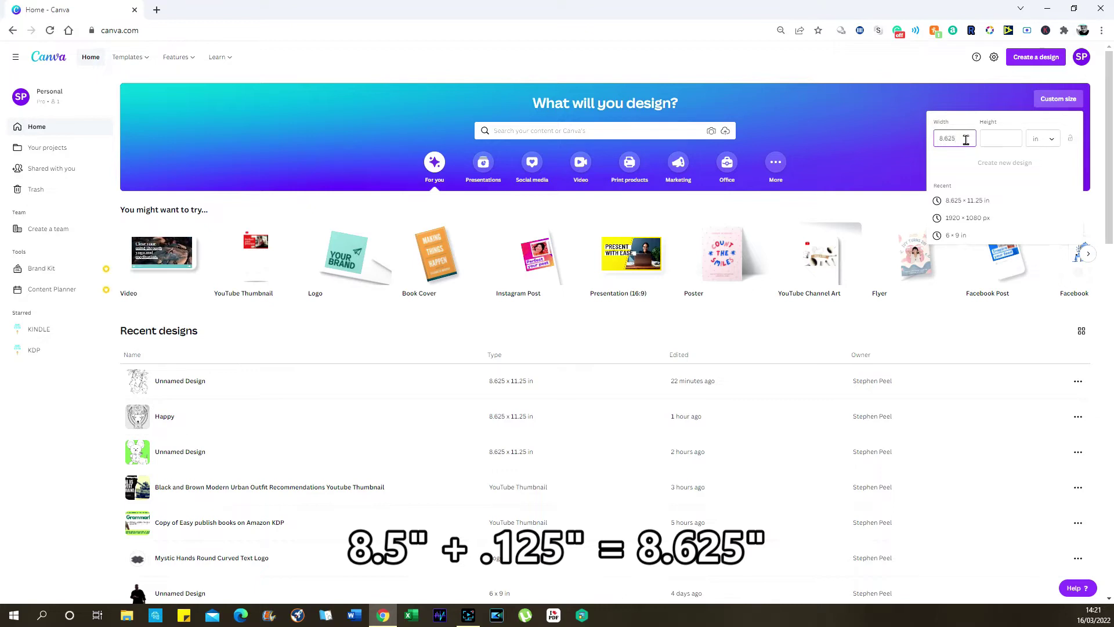
{"action": "left_click", "coordinate": [1004, 138]}
{"action": "type", "text": "11"}
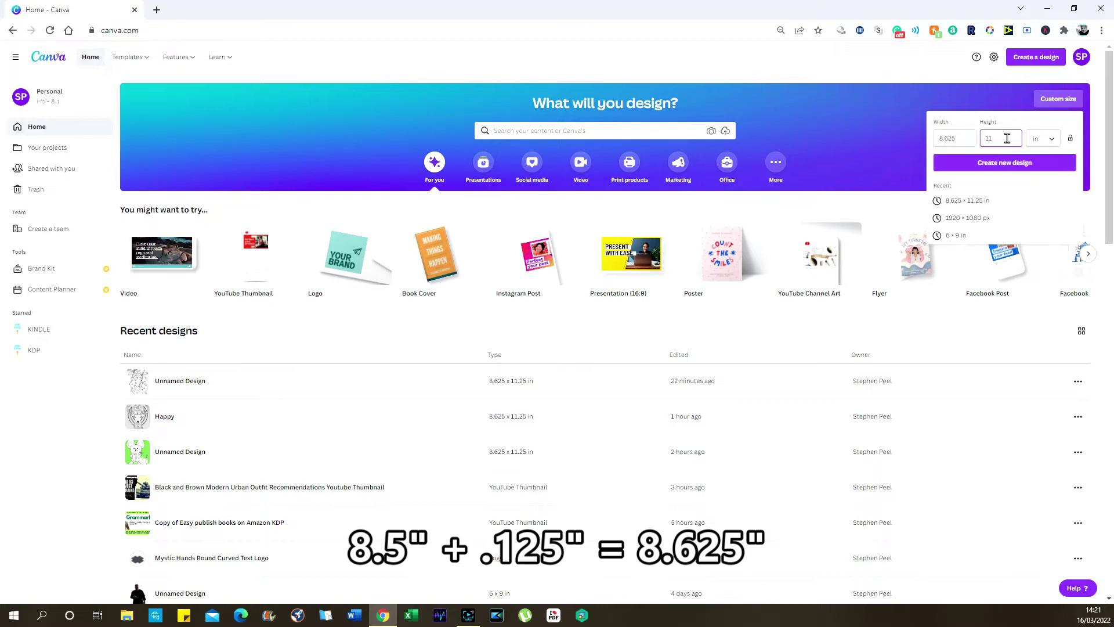
{"action": "type", "text": "."}
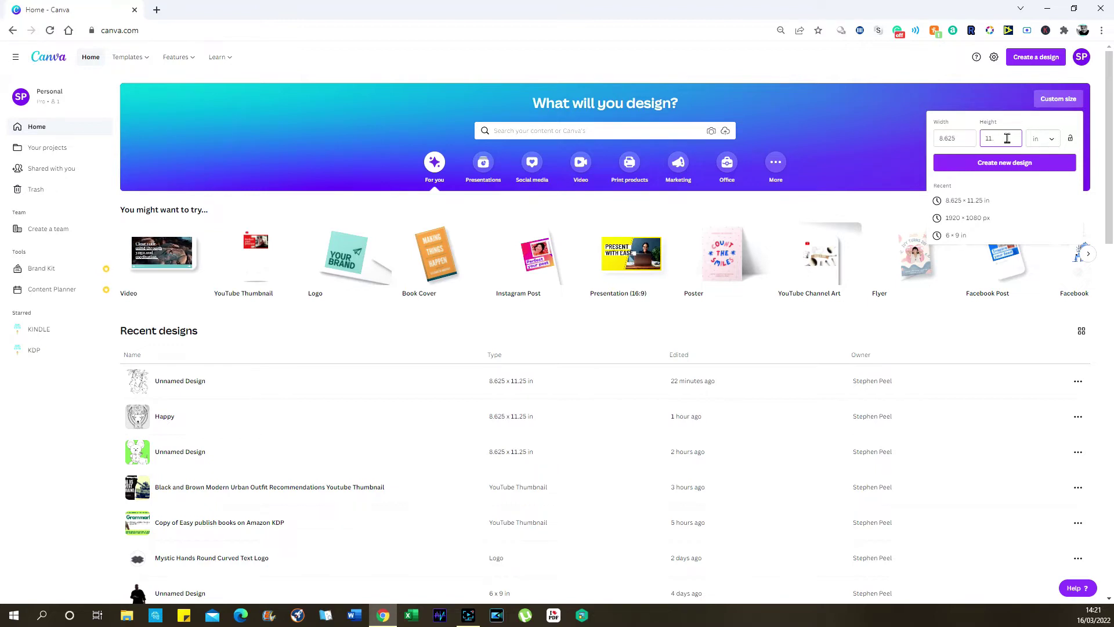
{"action": "type", "text": "250"}
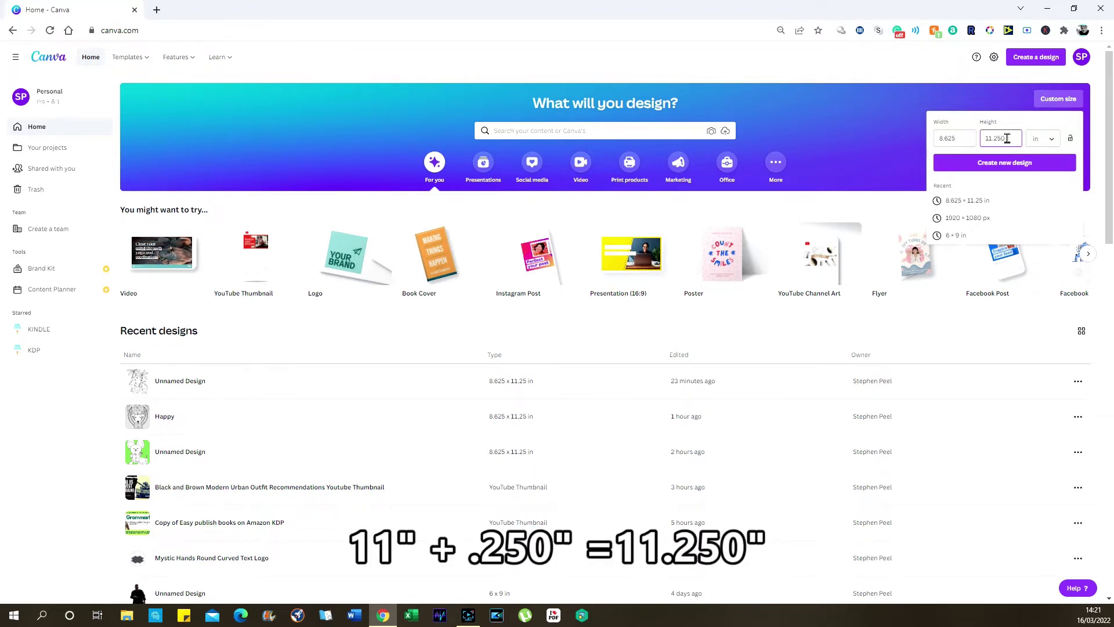
{"action": "left_click", "coordinate": [999, 168]}
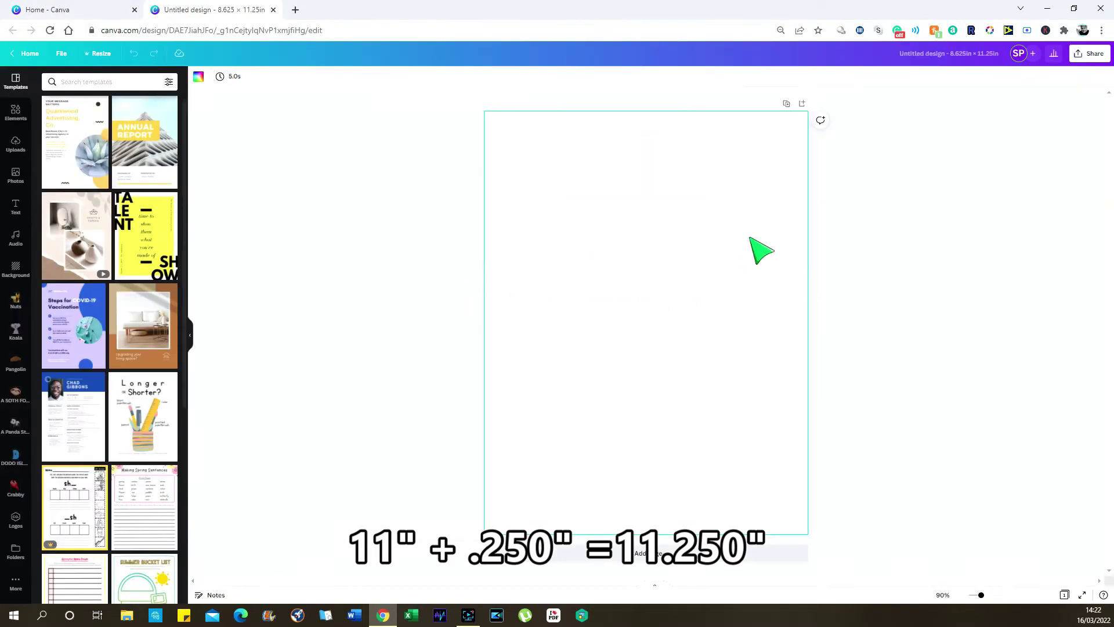
Give the page a lime yellow-green background and search Elements for 'mandala black and white'.
{"action": "left_click", "coordinate": [199, 77]}
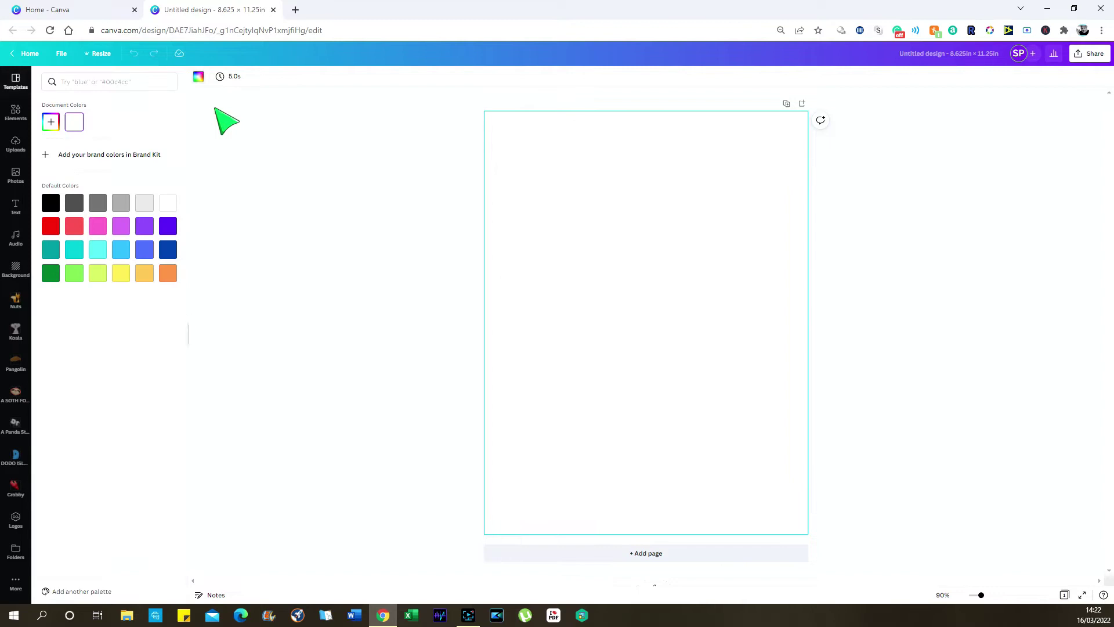
{"action": "left_click", "coordinate": [75, 277]}
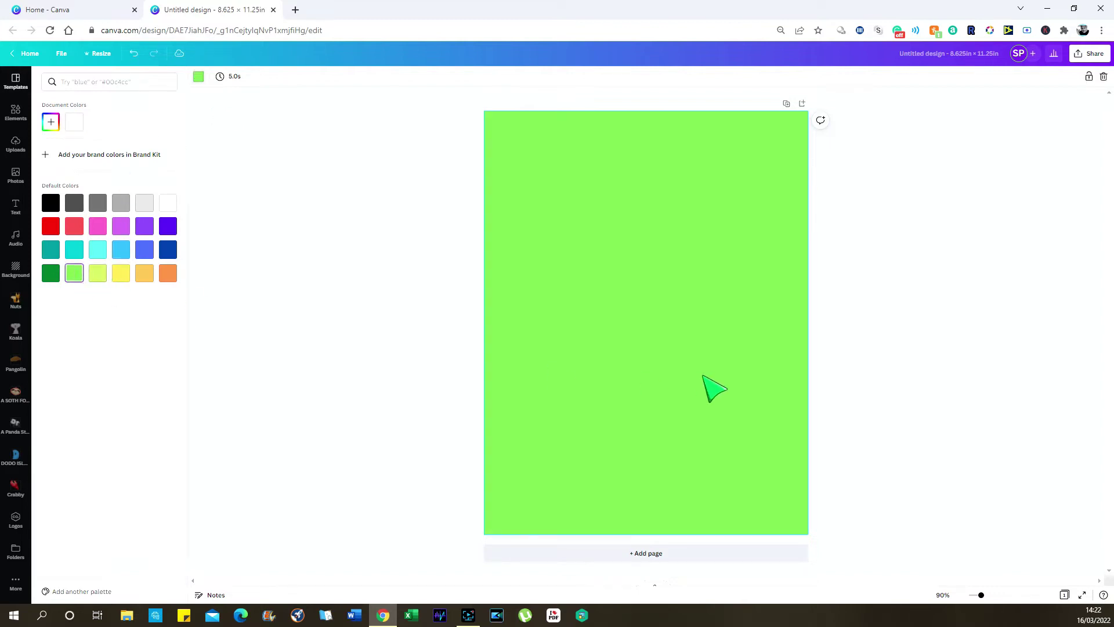
{"action": "left_click", "coordinate": [97, 276]}
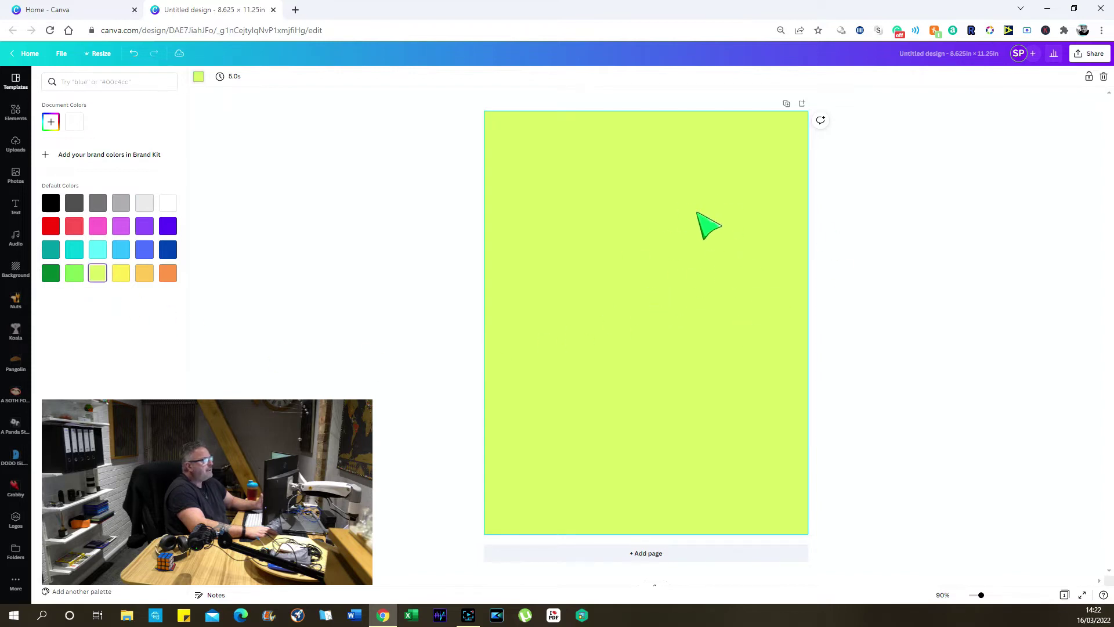
{"action": "left_click", "coordinate": [15, 111]}
{"action": "left_click", "coordinate": [72, 173]}
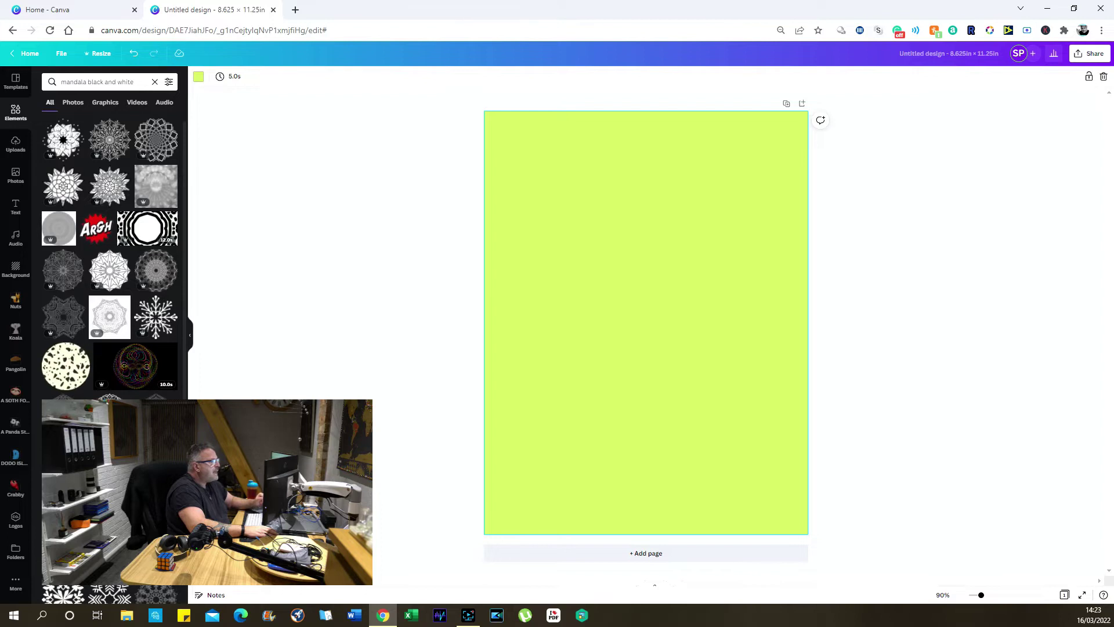
Add the bold black mandala from the results and move it into the upper page area.
{"action": "scroll", "coordinate": [129, 377], "scroll_direction": "down", "scroll_amount": 3}
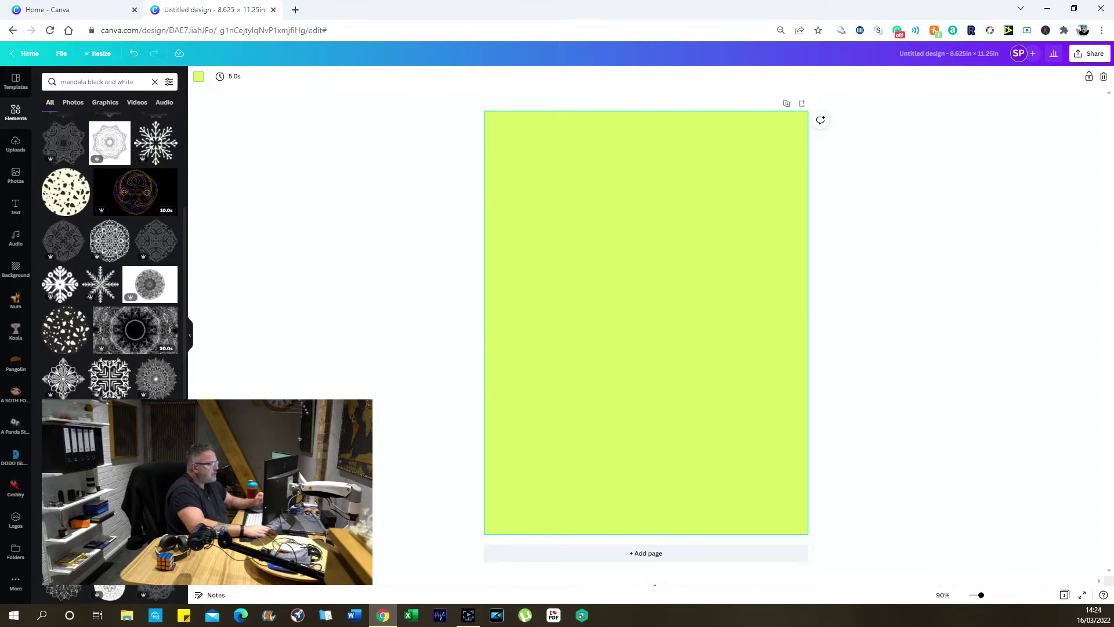
{"action": "scroll", "coordinate": [103, 336], "scroll_direction": "up", "scroll_amount": 3}
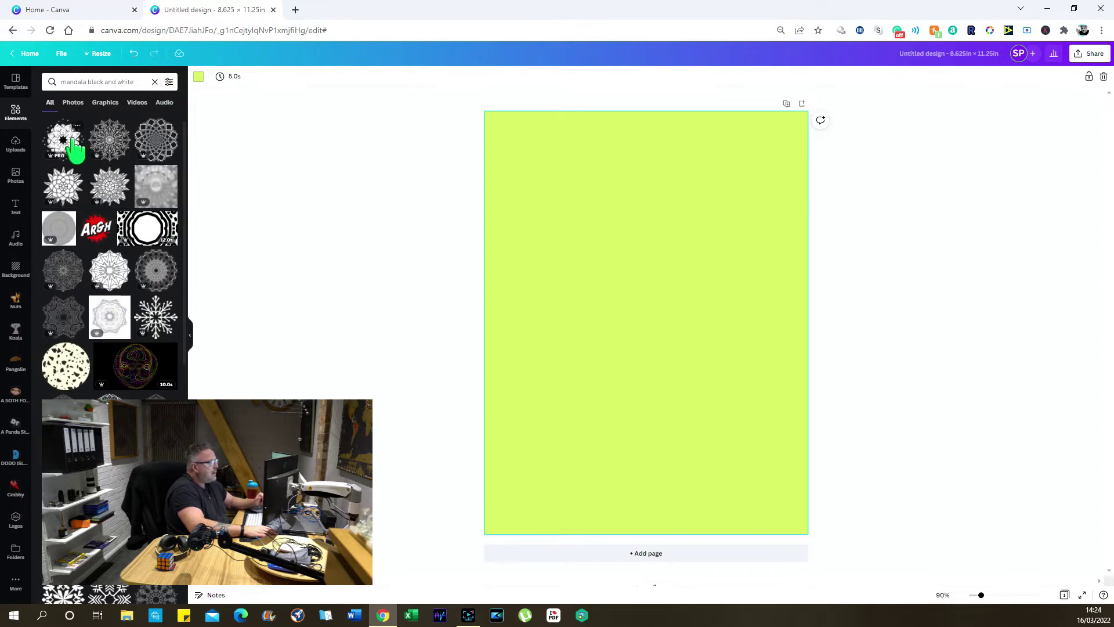
{"action": "left_click", "coordinate": [159, 149]}
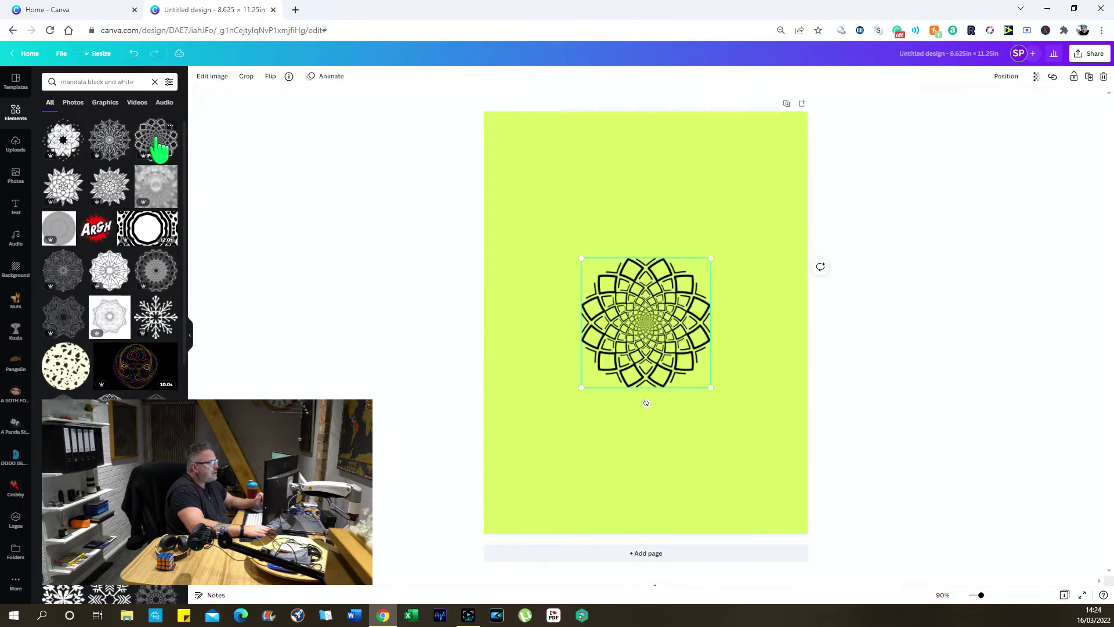
{"action": "left_click_drag", "start_coordinate": [661, 323], "coordinate": [645, 227]}
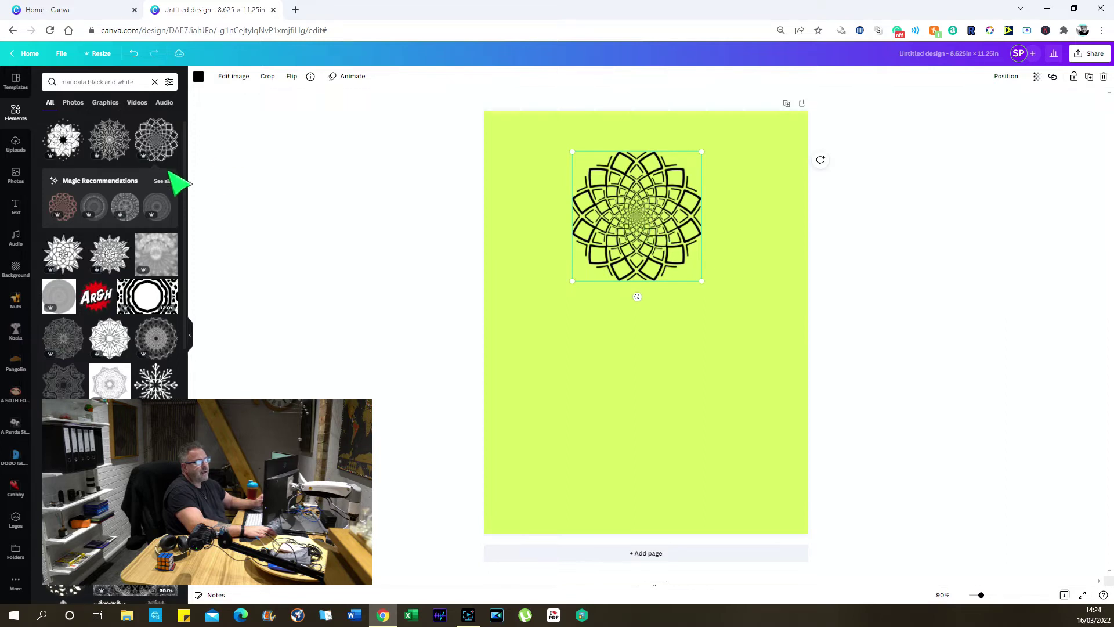
Place a white petal mandala below the black one and enlarge the black mandala to about 4.7 × 4.7.
{"action": "left_click", "coordinate": [61, 253]}
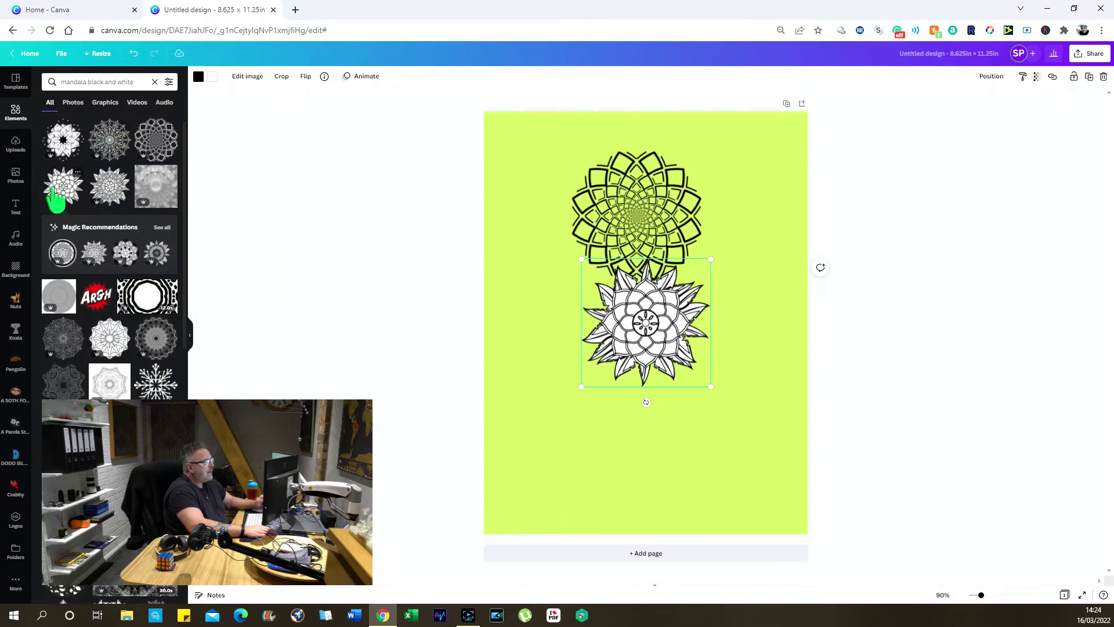
{"action": "left_click_drag", "start_coordinate": [650, 323], "coordinate": [649, 387]}
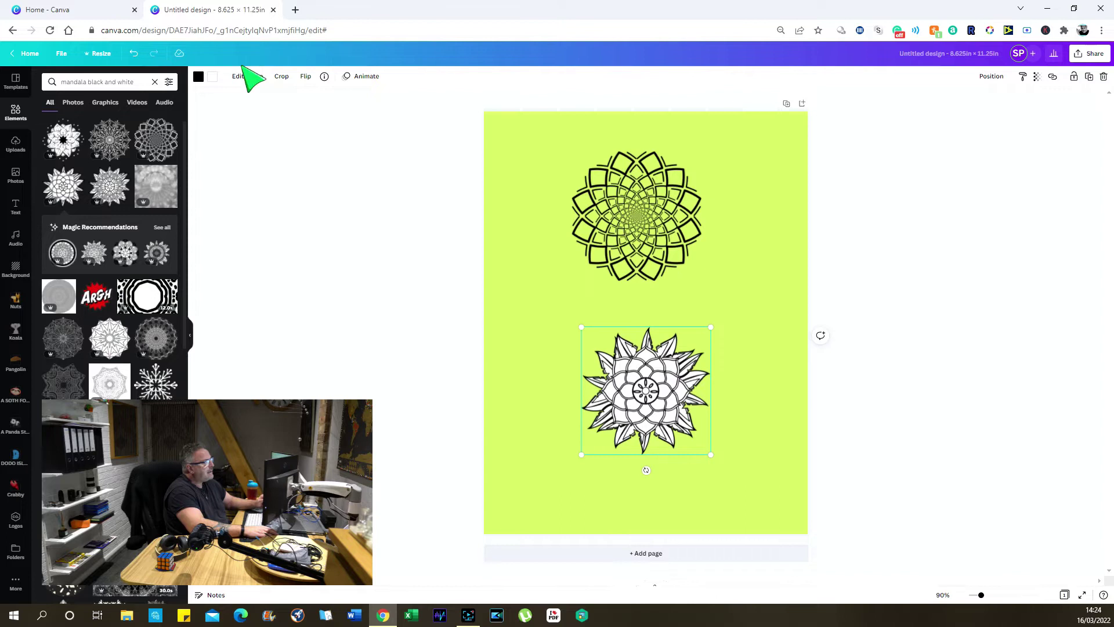
{"action": "left_click", "coordinate": [215, 78]}
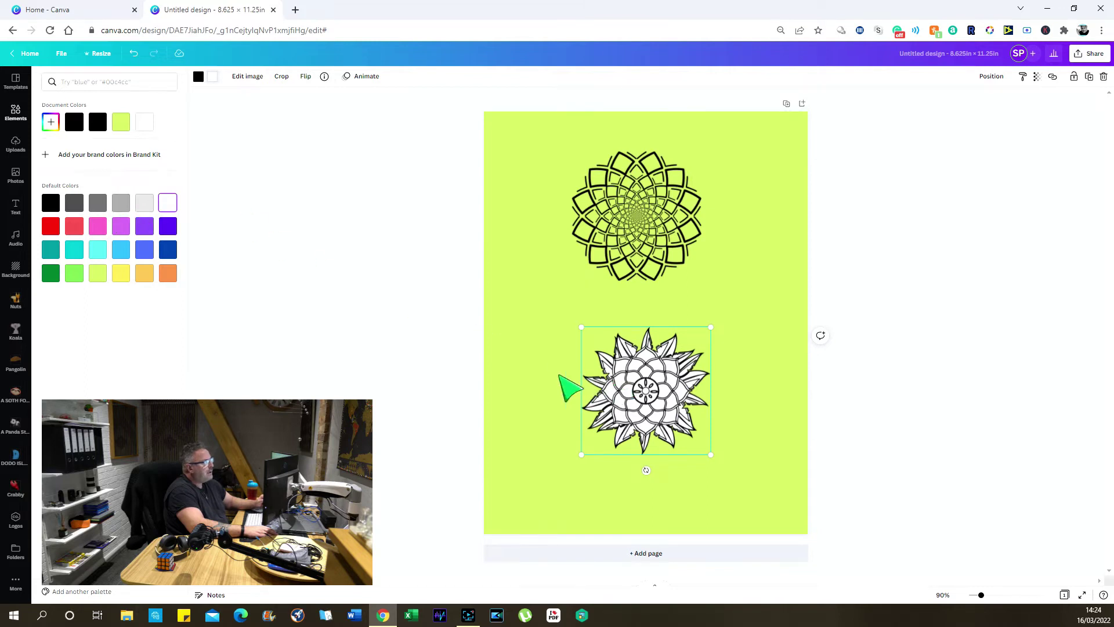
{"action": "key", "text": "Escape"}
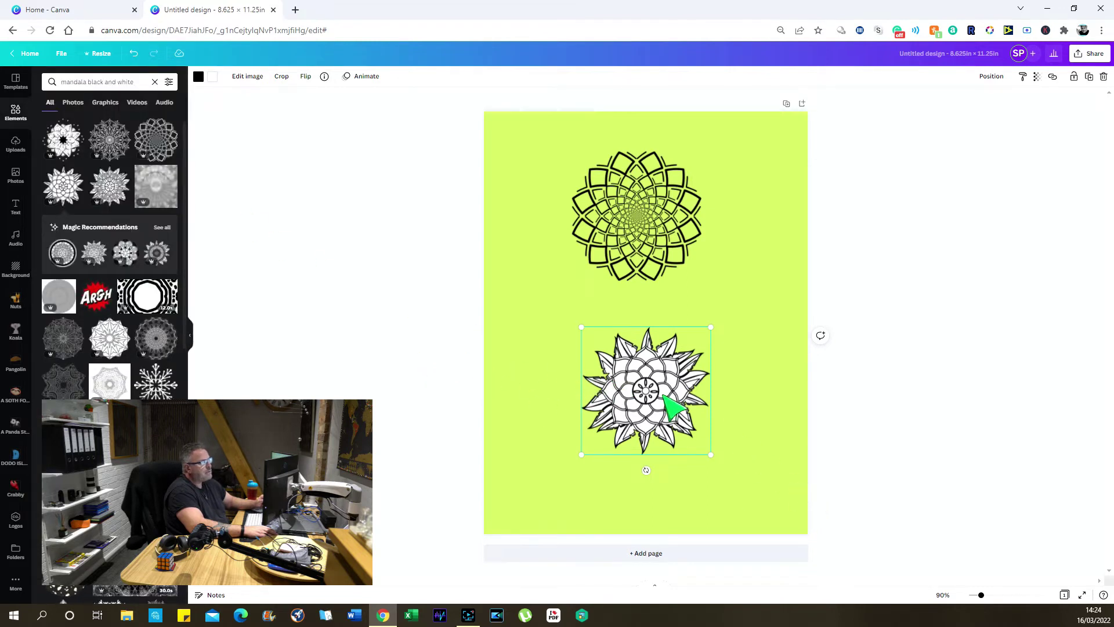
{"action": "left_click_drag", "start_coordinate": [662, 395], "coordinate": [651, 390]}
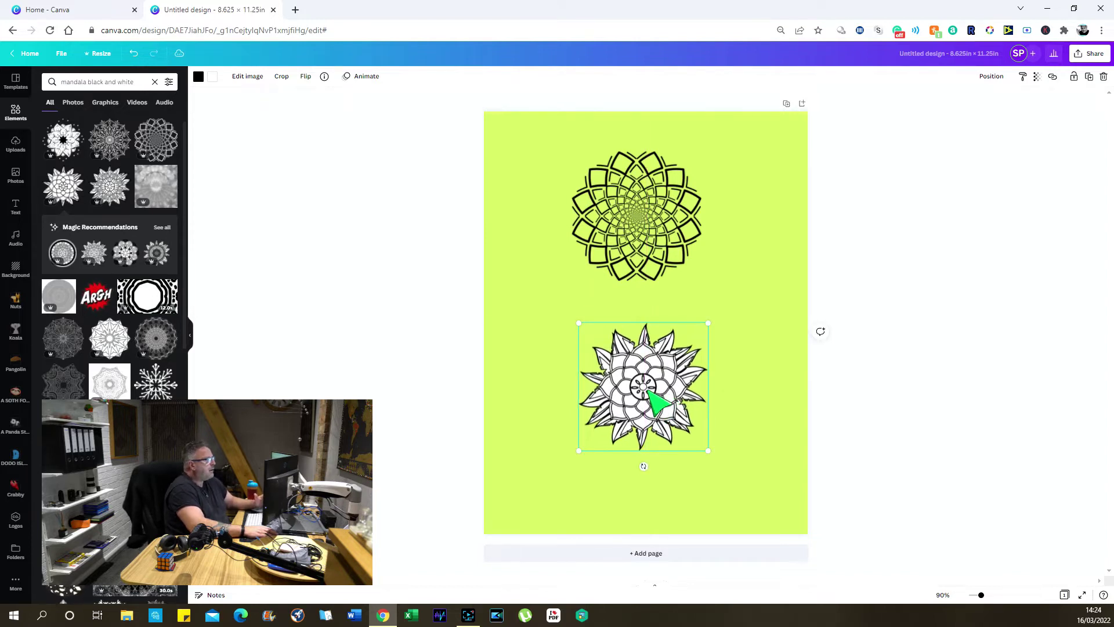
{"action": "left_click", "coordinate": [637, 219]}
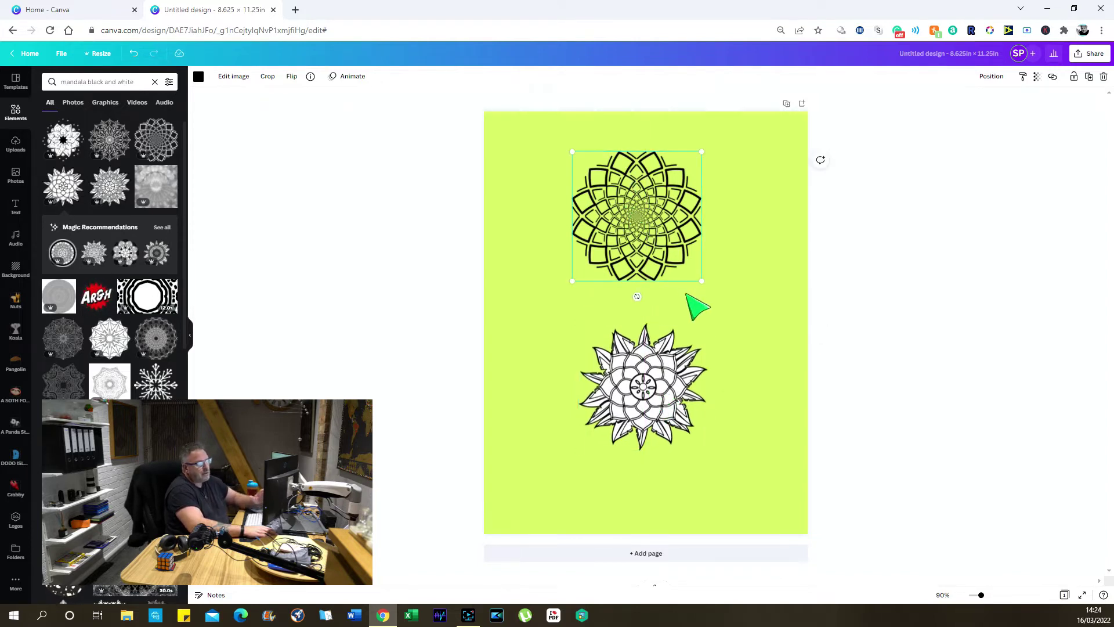
{"action": "left_click_drag", "start_coordinate": [699, 284], "coordinate": [766, 367]}
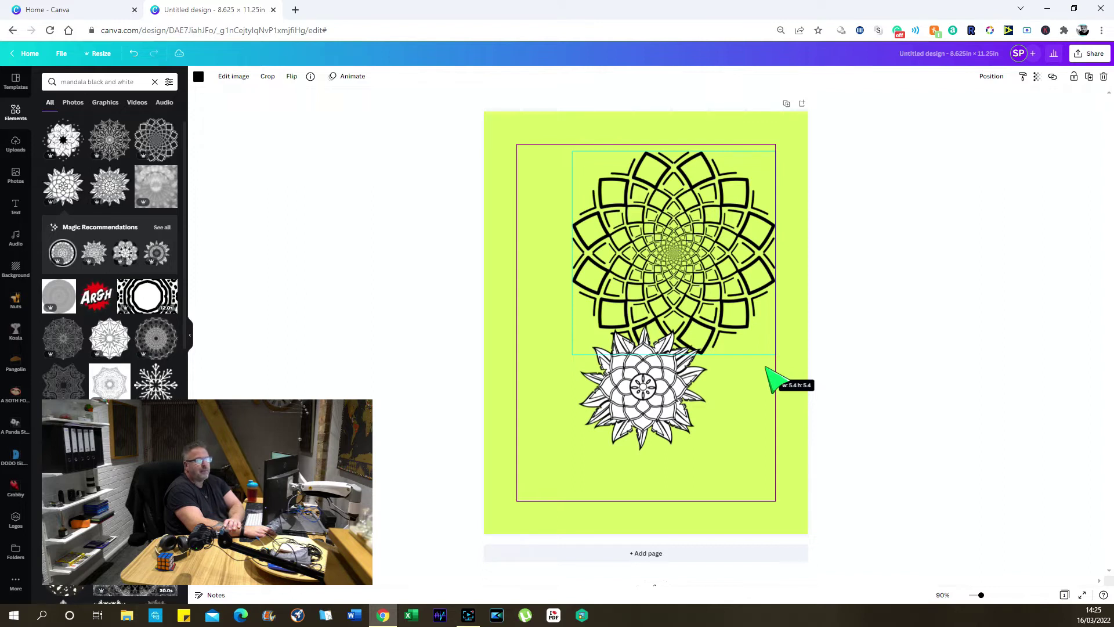
Enlarge the black geometric mandala past 7.4 × 7.4 and push it up toward the top edge.
{"action": "left_click_drag", "start_coordinate": [767, 368], "coordinate": [789, 344]}
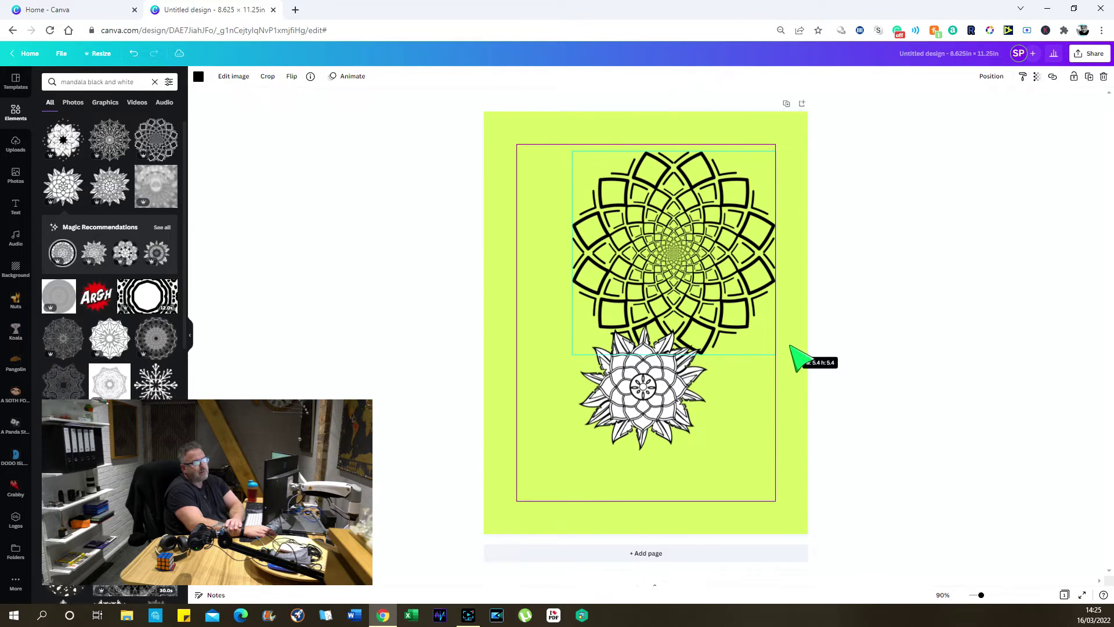
{"action": "left_click_drag", "start_coordinate": [790, 346], "coordinate": [800, 376]}
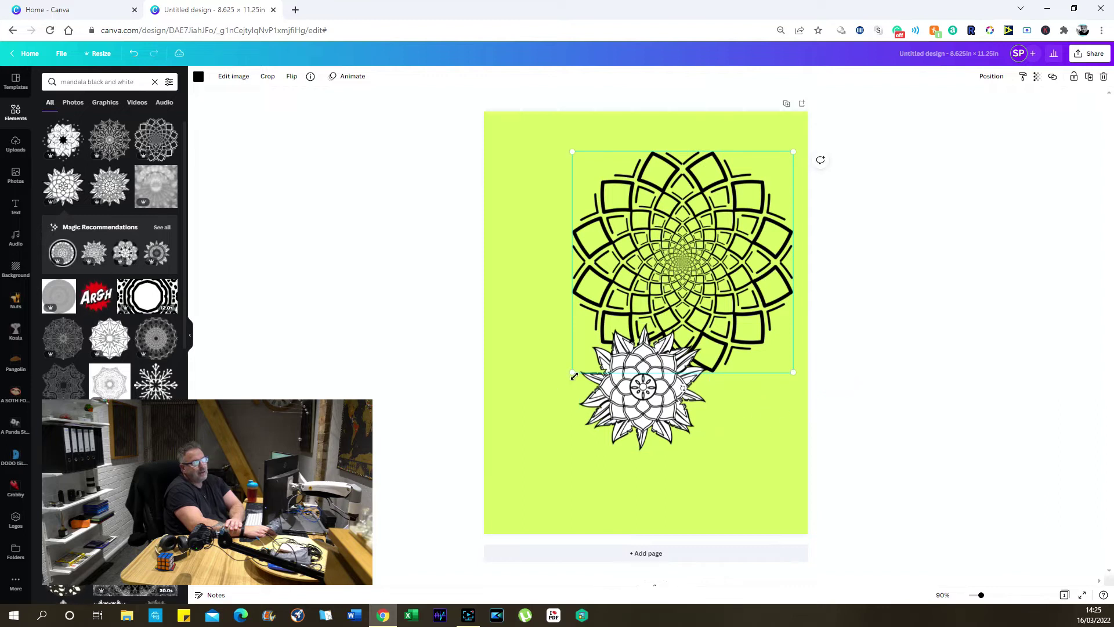
{"action": "left_click_drag", "start_coordinate": [571, 374], "coordinate": [524, 440]}
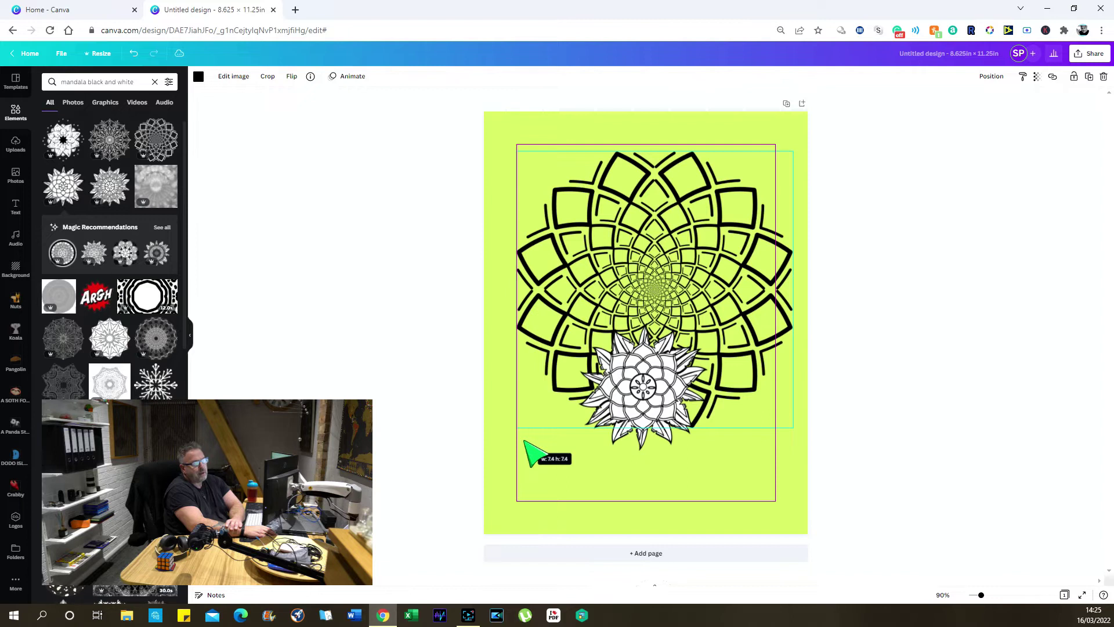
{"action": "left_click_drag", "start_coordinate": [524, 441], "coordinate": [514, 458]}
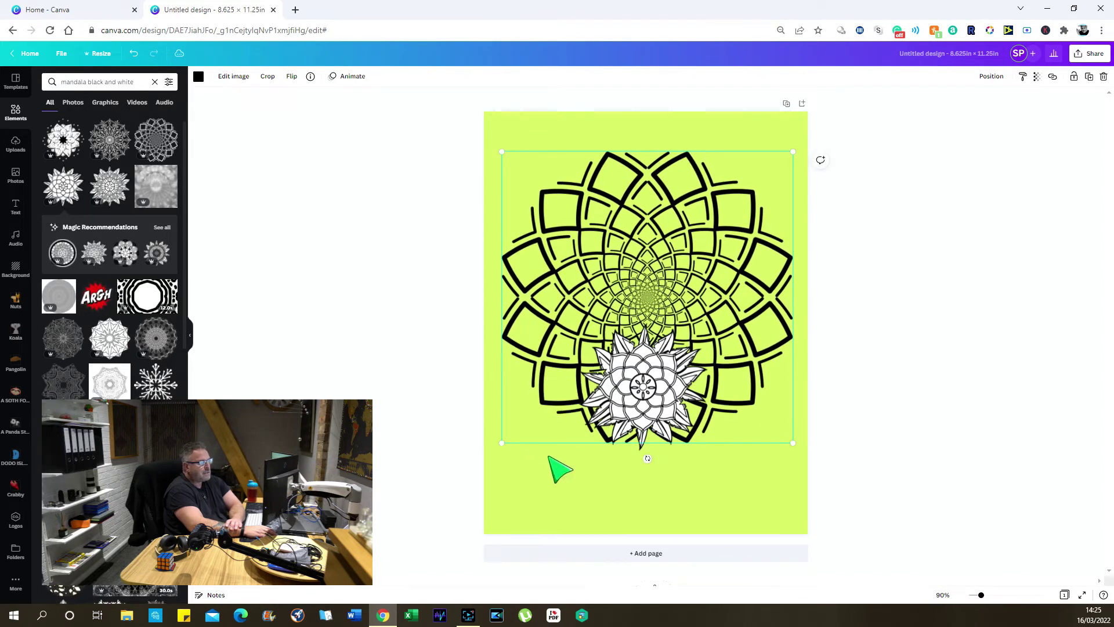
{"action": "left_click_drag", "start_coordinate": [687, 230], "coordinate": [688, 207]}
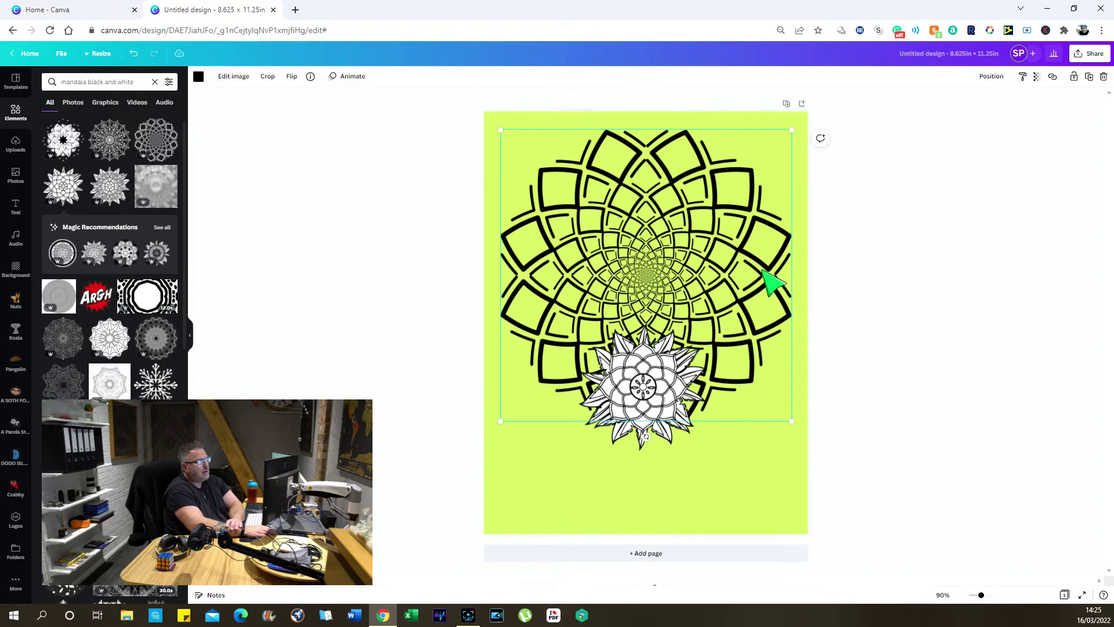
{"action": "left_click_drag", "start_coordinate": [652, 228], "coordinate": [647, 177]}
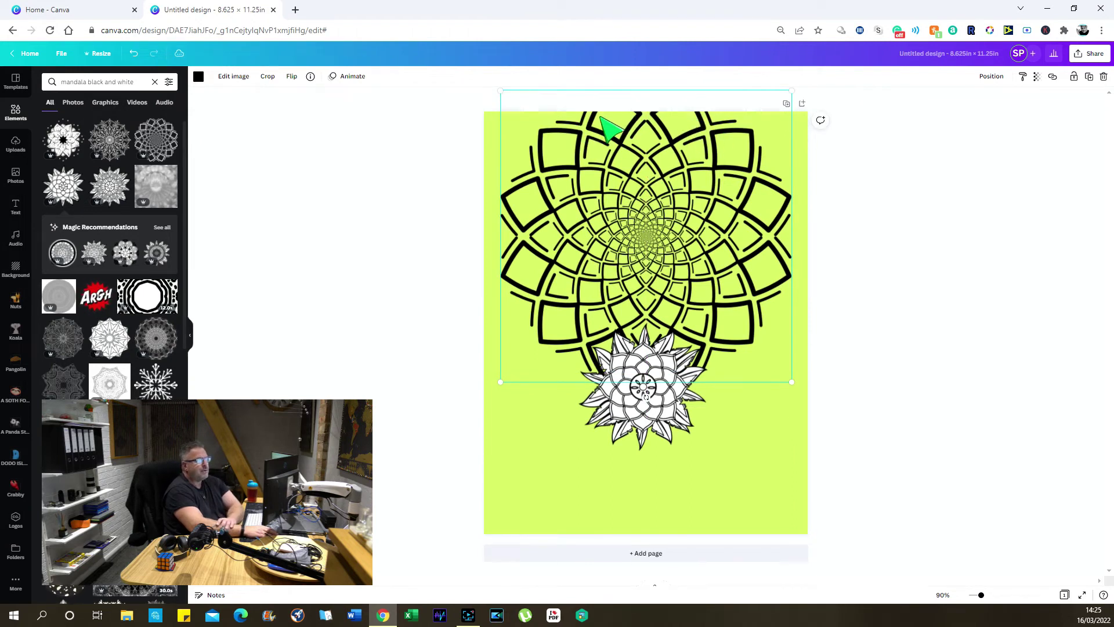
Move the large mandala to the page's upper left and copy it.
{"action": "left_click_drag", "start_coordinate": [686, 218], "coordinate": [576, 169]}
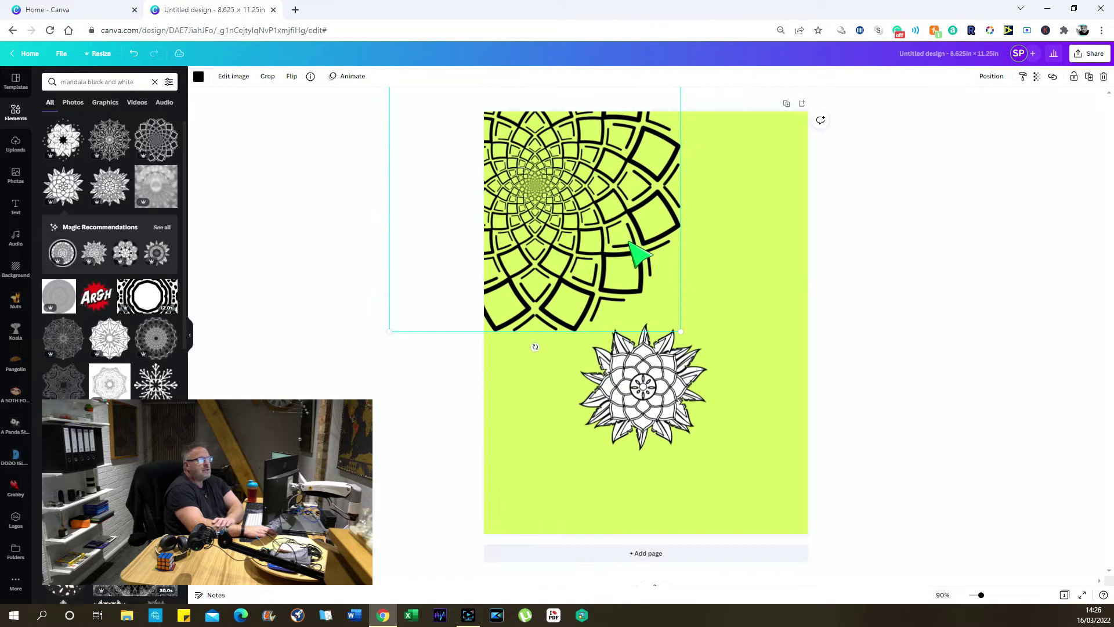
{"action": "left_click_drag", "start_coordinate": [618, 238], "coordinate": [596, 229]}
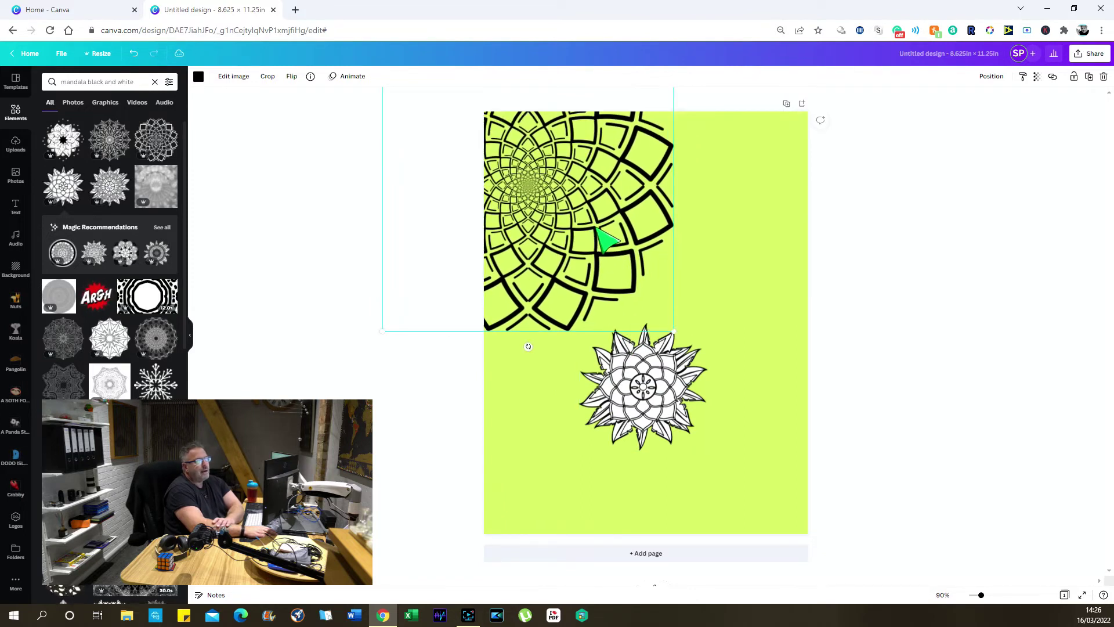
{"action": "right_click", "coordinate": [598, 231]}
{"action": "left_click", "coordinate": [627, 241]}
Paste a copy of the mandala and drag it onto the right side of the page.
{"action": "left_click", "coordinate": [746, 204]}
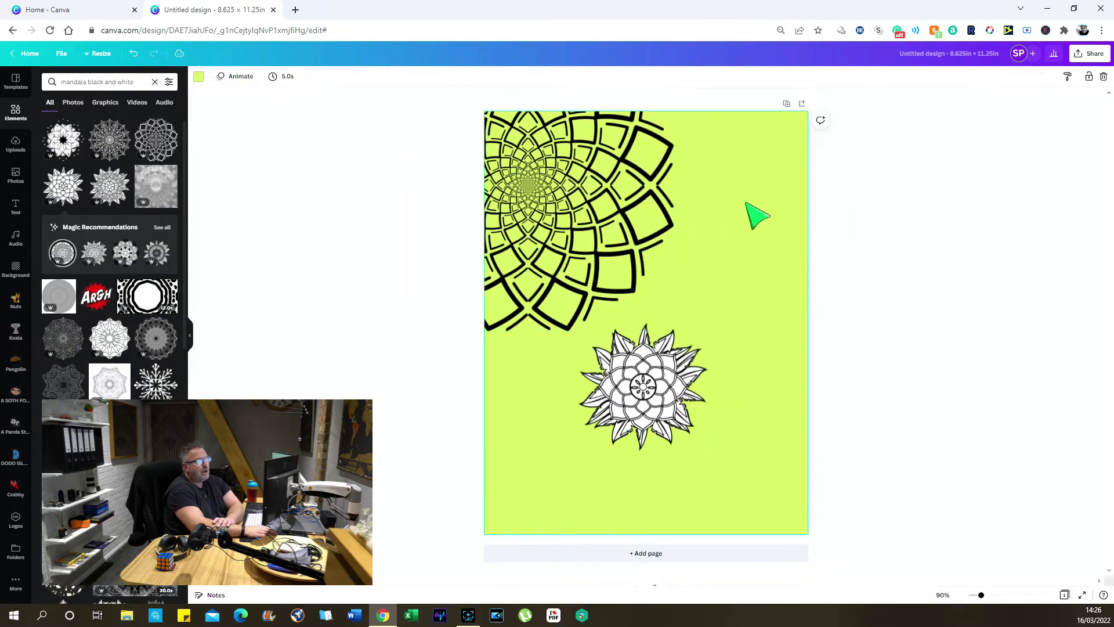
{"action": "right_click", "coordinate": [745, 204]}
{"action": "left_click", "coordinate": [770, 241]}
{"action": "left_click_drag", "start_coordinate": [639, 224], "coordinate": [911, 238]}
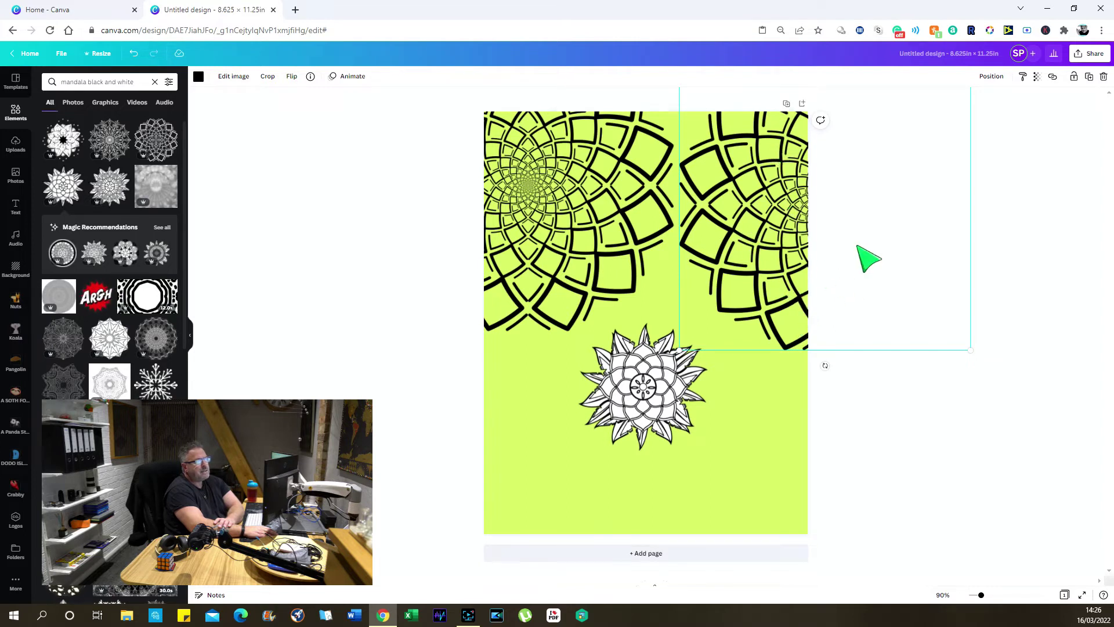
{"action": "left_click_drag", "start_coordinate": [850, 258], "coordinate": [719, 299]}
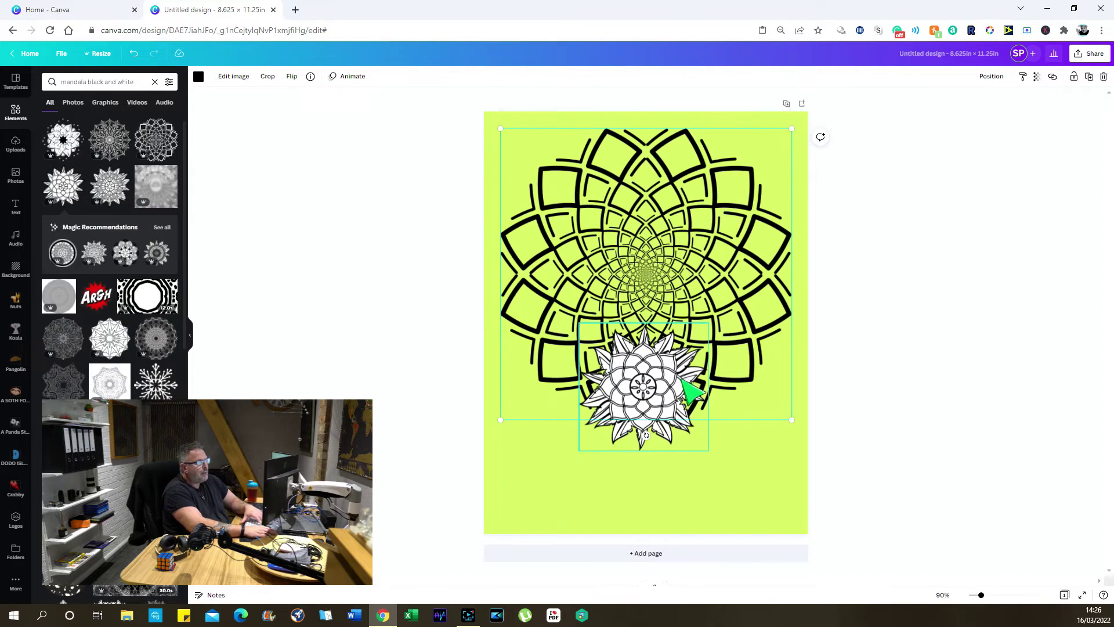
Enlarge the white flower mandala and move it lower over the geometric one.
{"action": "left_click_drag", "start_coordinate": [682, 395], "coordinate": [670, 423]}
{"action": "left_click_drag", "start_coordinate": [727, 344], "coordinate": [792, 280]}
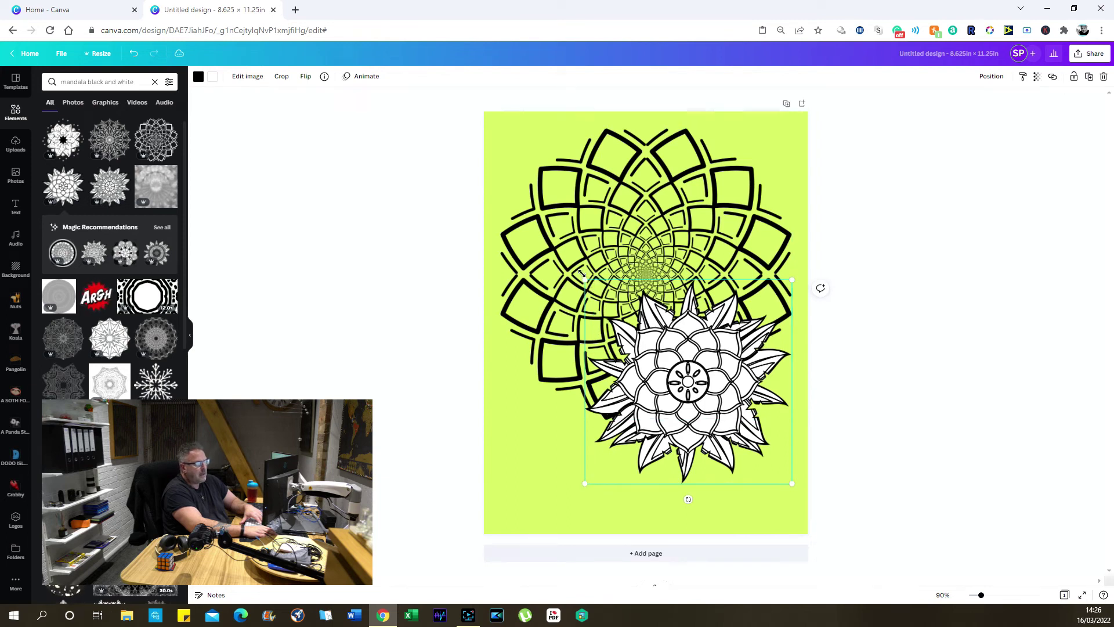
{"action": "left_click_drag", "start_coordinate": [585, 279], "coordinate": [515, 181]}
{"action": "left_click_drag", "start_coordinate": [681, 343], "coordinate": [683, 374]}
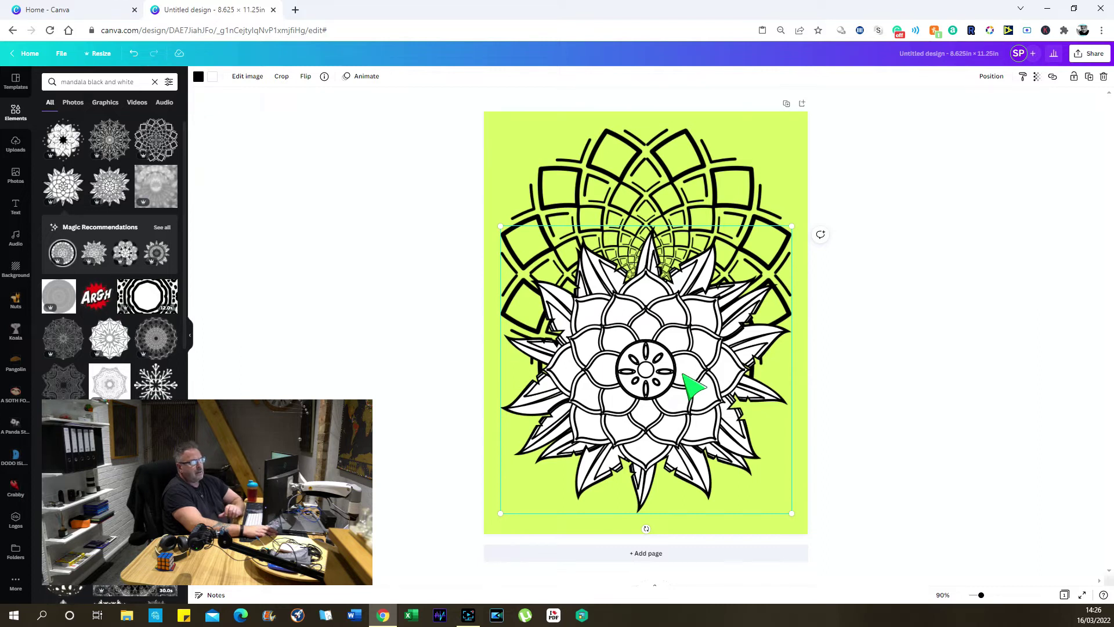
Send the geometric mandala to the back so the flower mandala sits on top.
{"action": "right_click", "coordinate": [683, 374]}
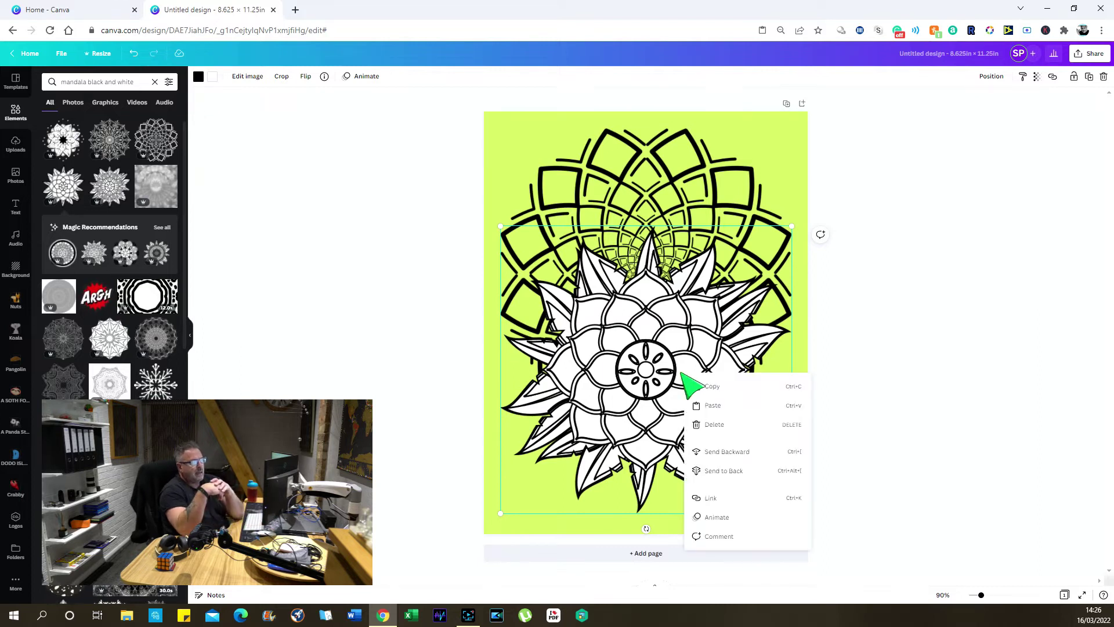
{"action": "left_click", "coordinate": [729, 470]}
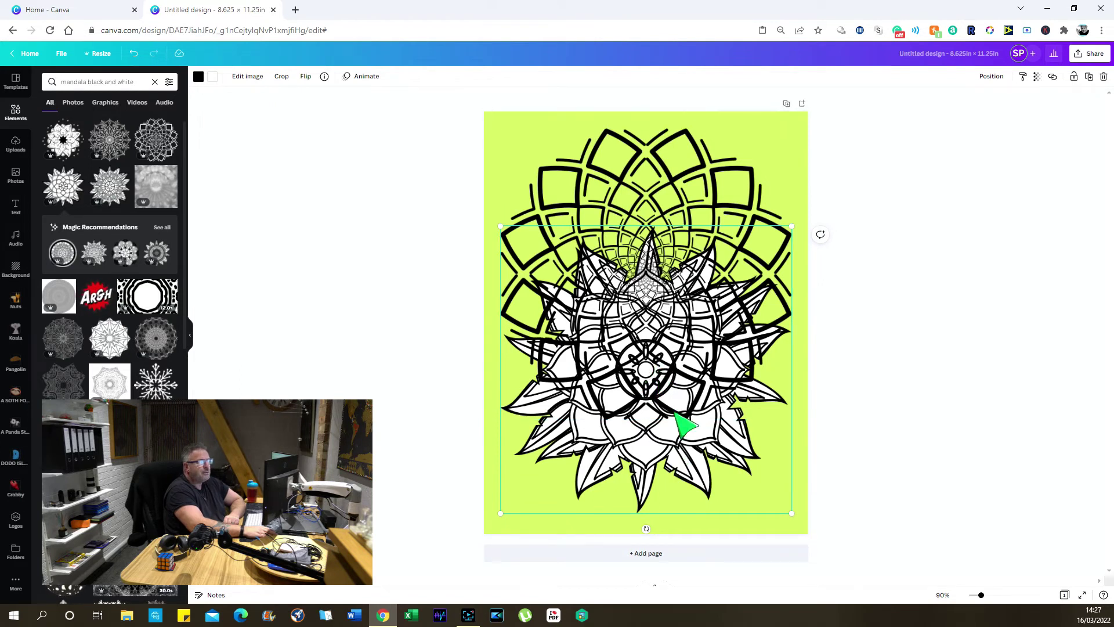
{"action": "left_click", "coordinate": [674, 186]}
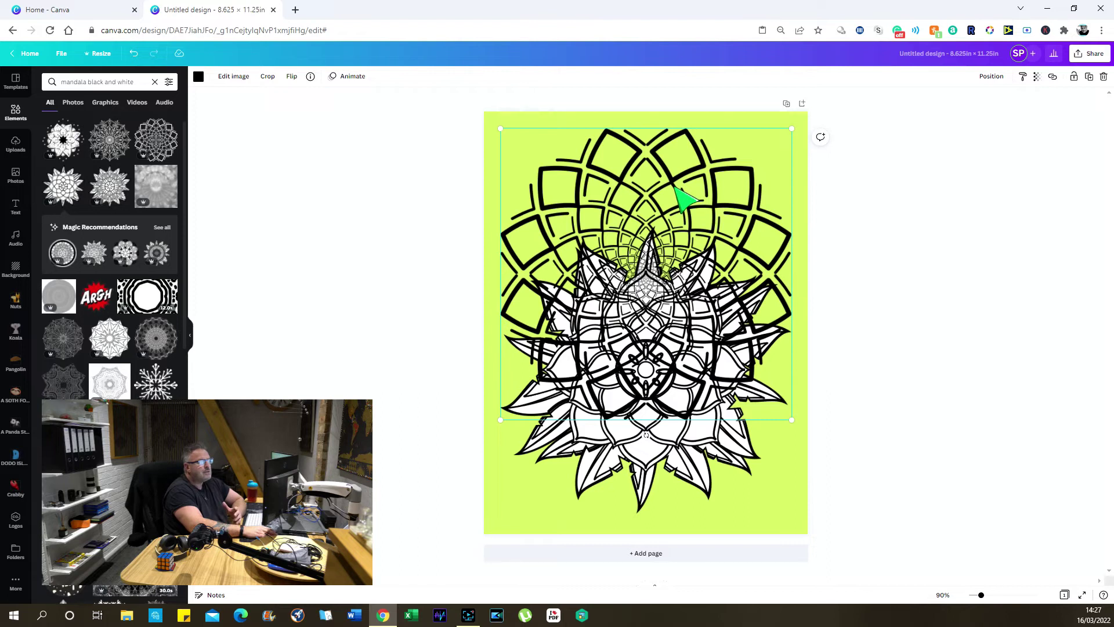
{"action": "right_click", "coordinate": [675, 187]}
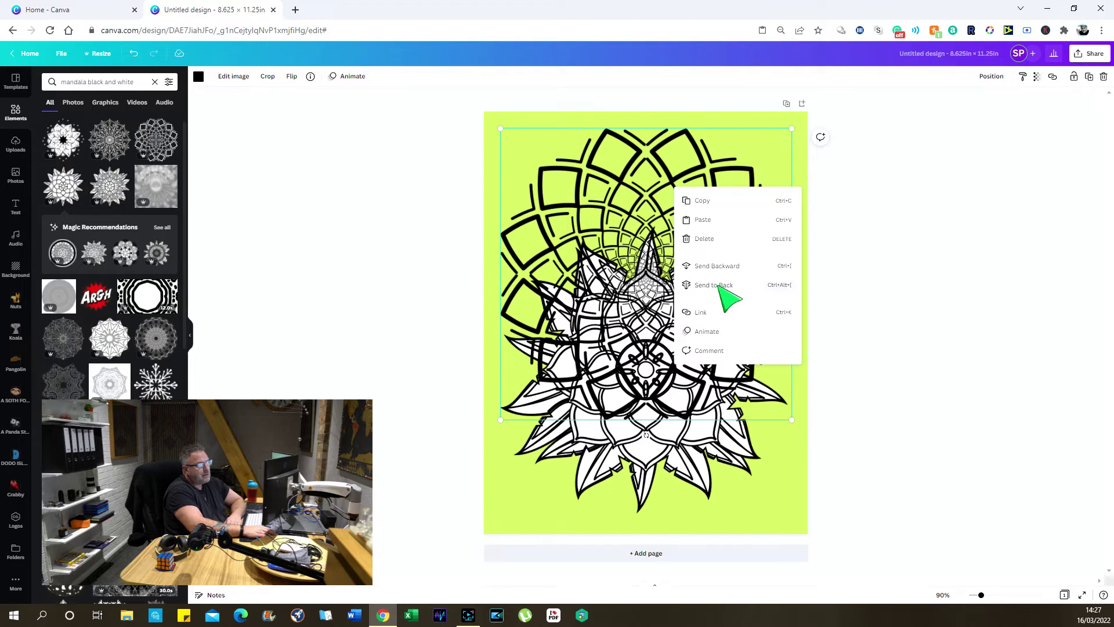
{"action": "left_click", "coordinate": [646, 221]}
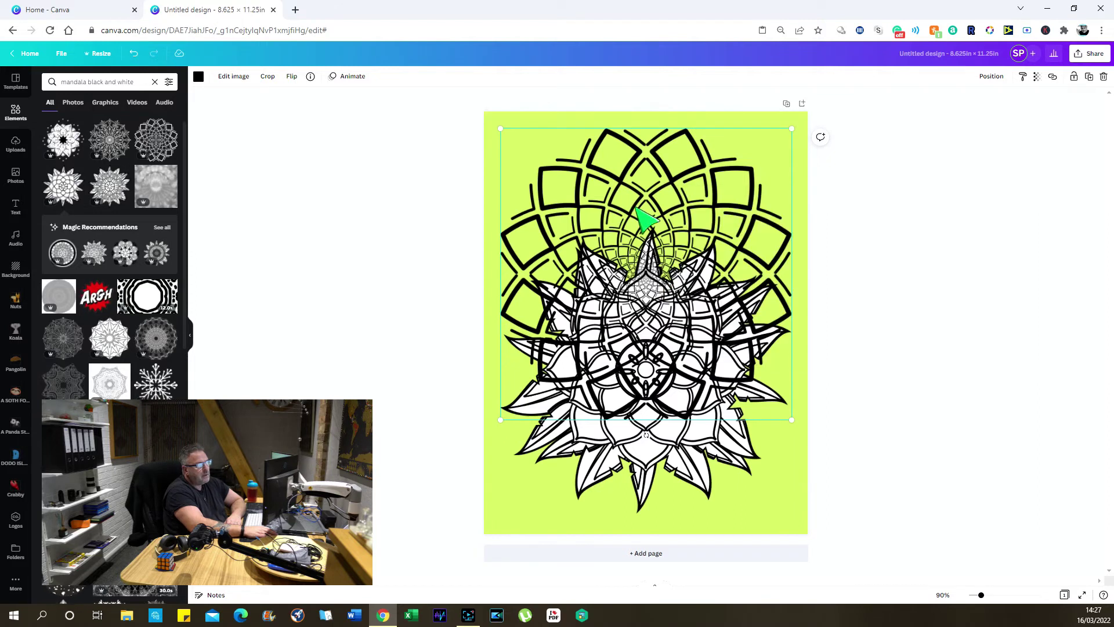
{"action": "right_click", "coordinate": [685, 184]}
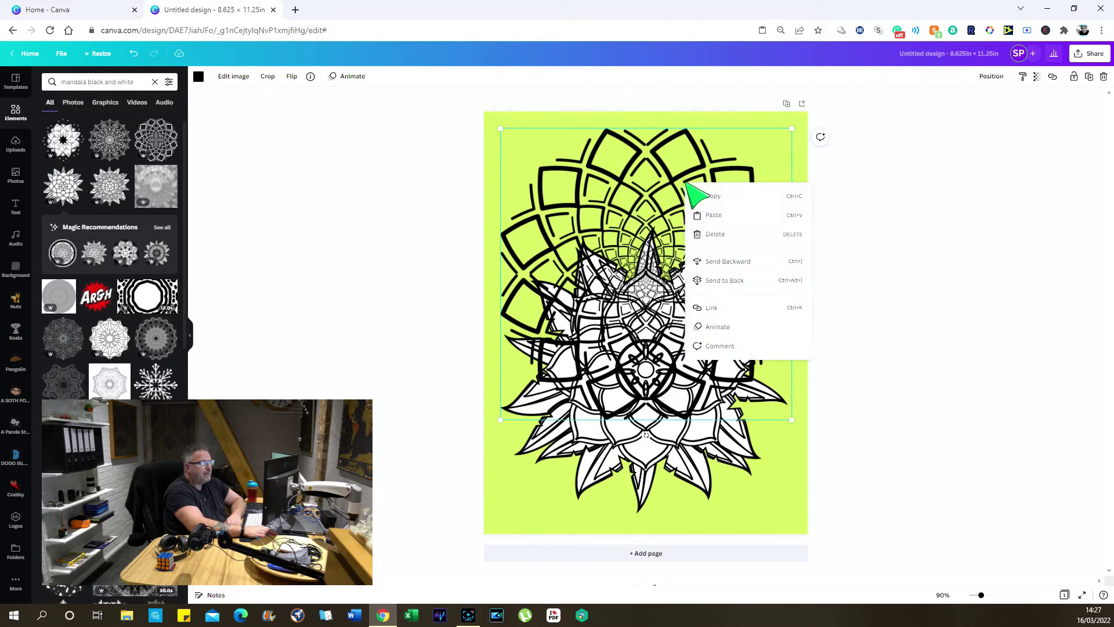
{"action": "left_click", "coordinate": [727, 281]}
{"action": "left_click", "coordinate": [683, 405]}
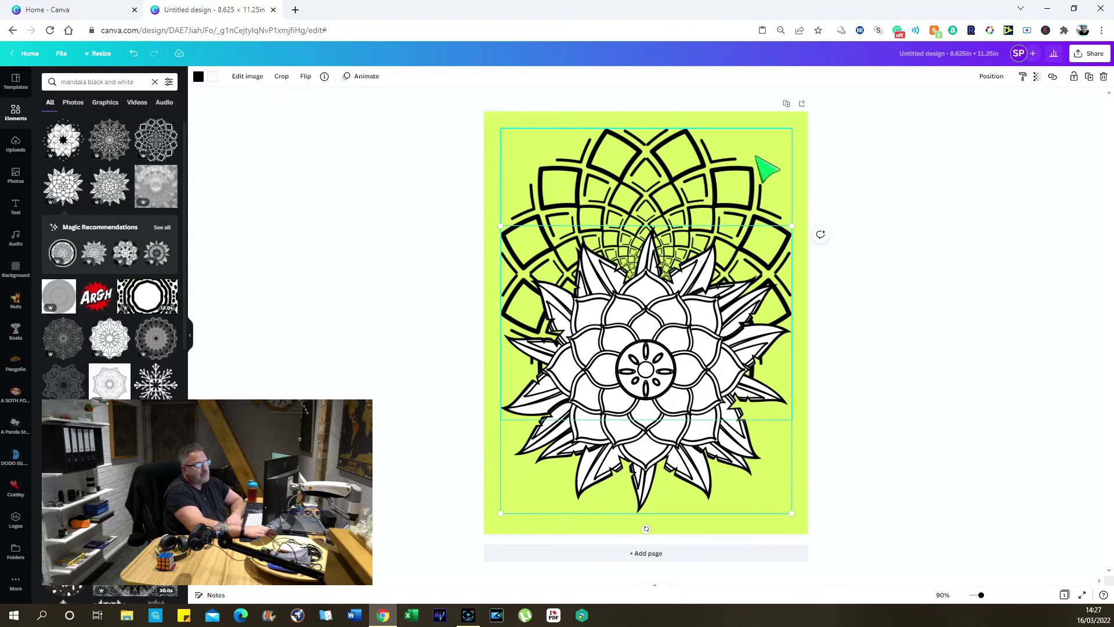
Set the page background colour to the light grey swatch.
{"action": "left_click", "coordinate": [776, 122]}
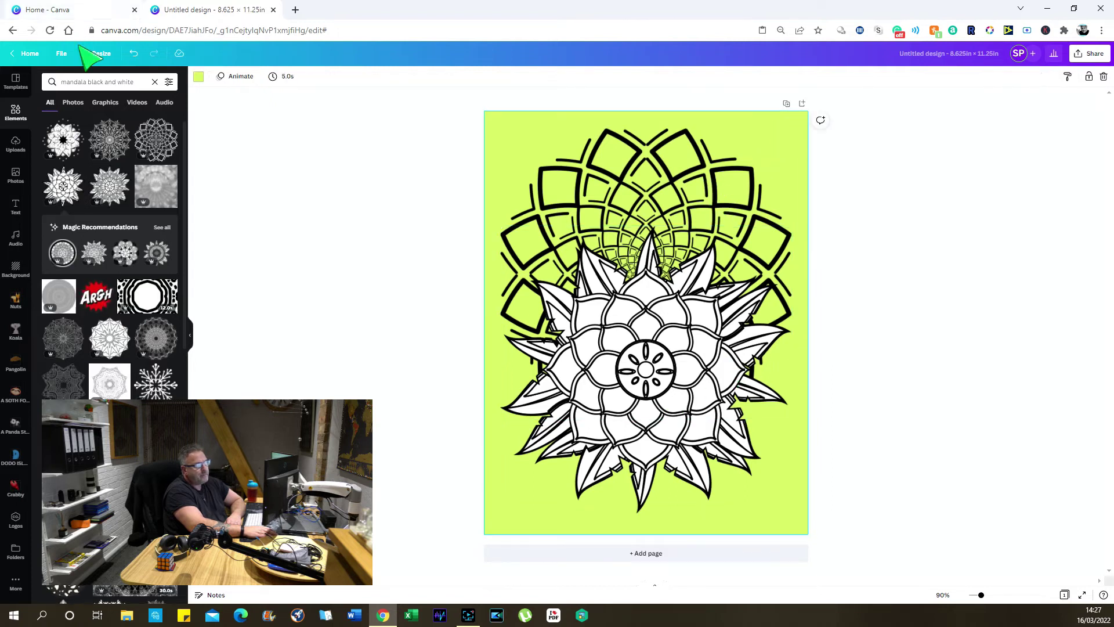
{"action": "left_click", "coordinate": [198, 76]}
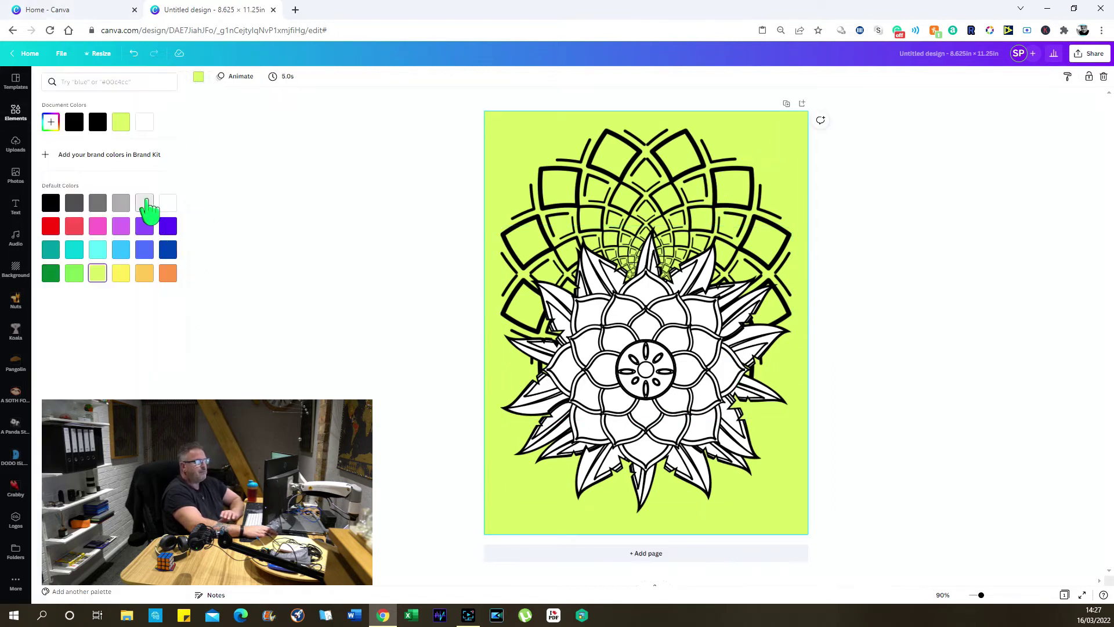
{"action": "left_click", "coordinate": [150, 201]}
{"action": "left_click", "coordinate": [318, 208]}
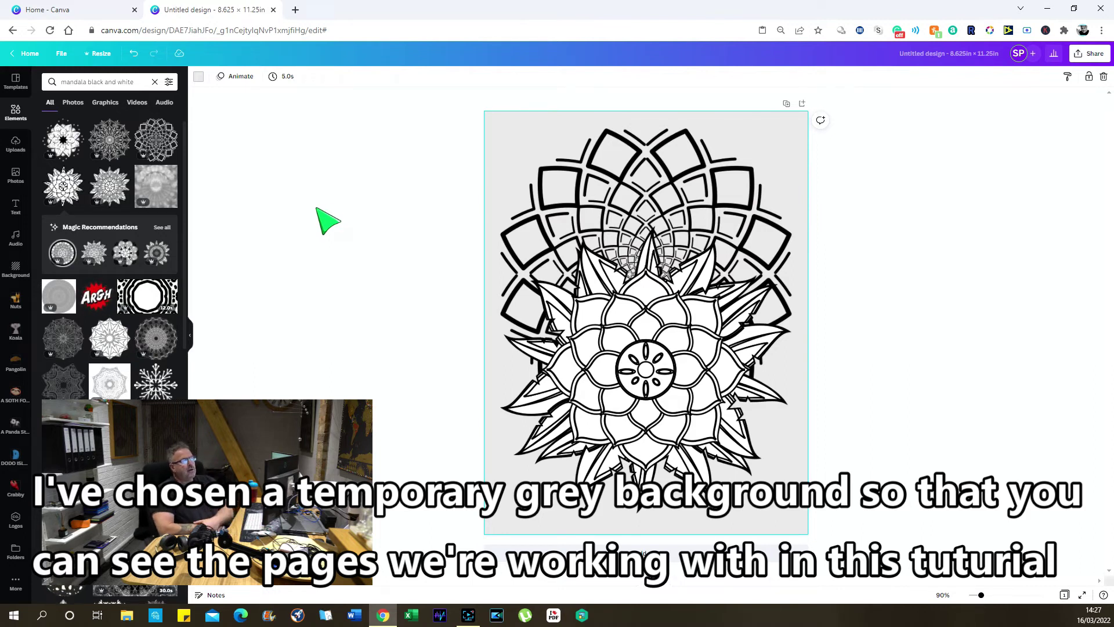
{"action": "left_click", "coordinate": [367, 210]}
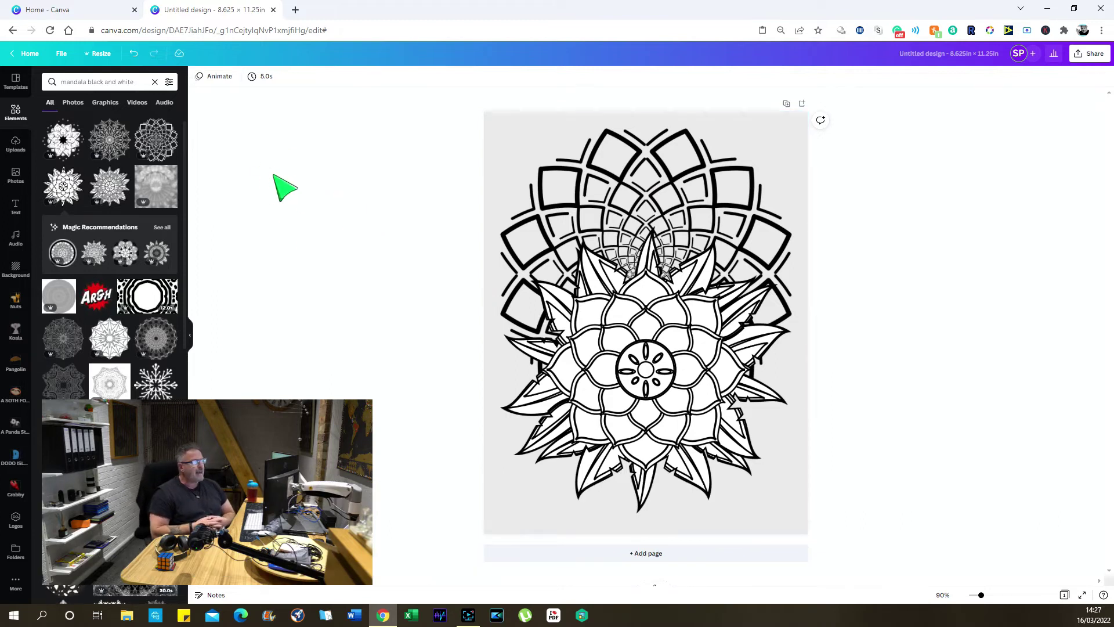
{"action": "left_click", "coordinate": [694, 280]}
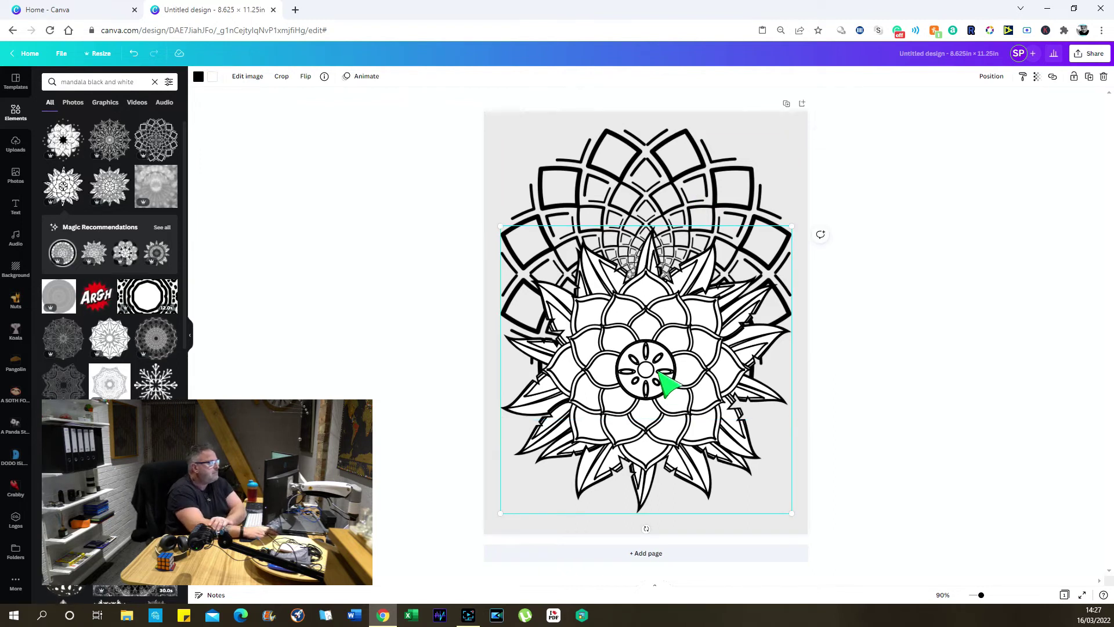
Delete both the flower and geometric mandalas from the page.
{"action": "key", "text": "Delete"}
{"action": "left_click", "coordinate": [639, 273]}
{"action": "key", "text": "Delete"}
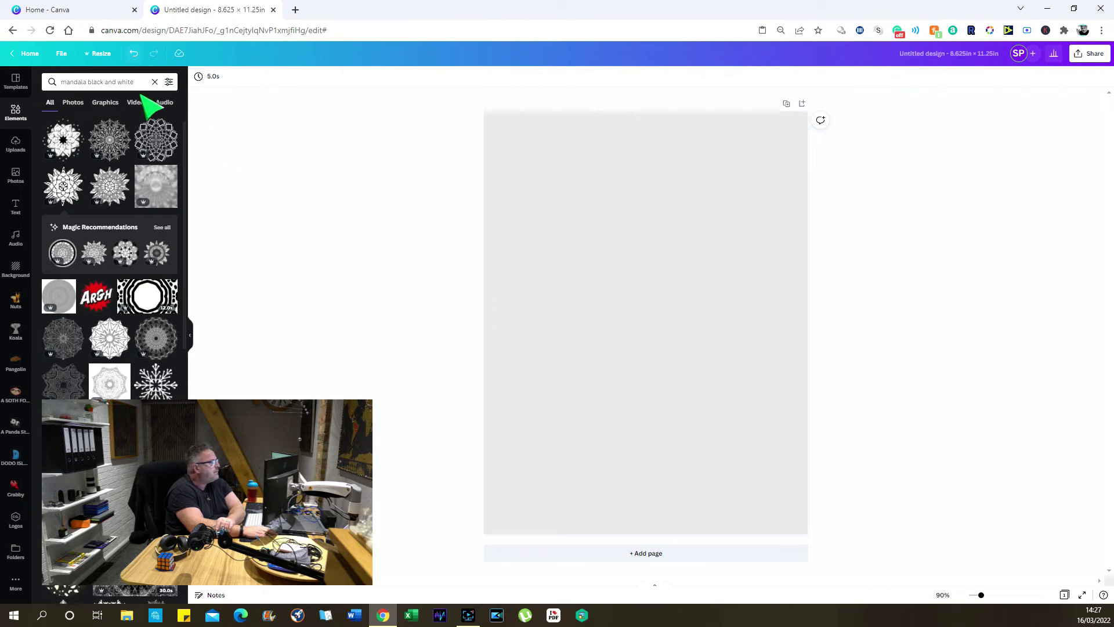
Filter the mandala search results to Free items only and browse them.
{"action": "left_click", "coordinate": [169, 82]}
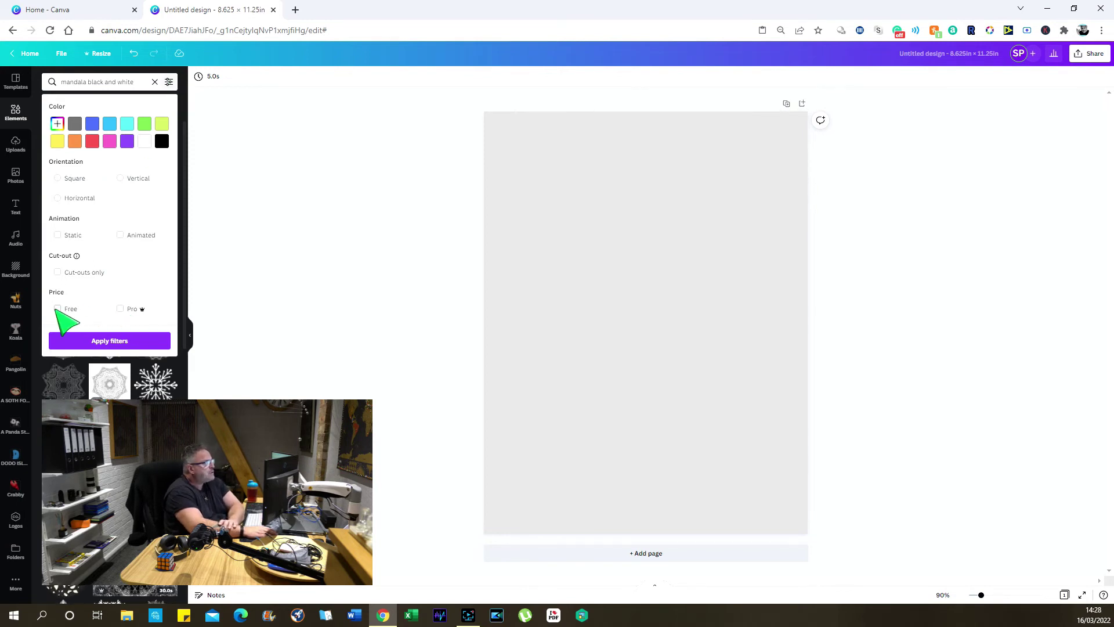
{"action": "left_click", "coordinate": [57, 308]}
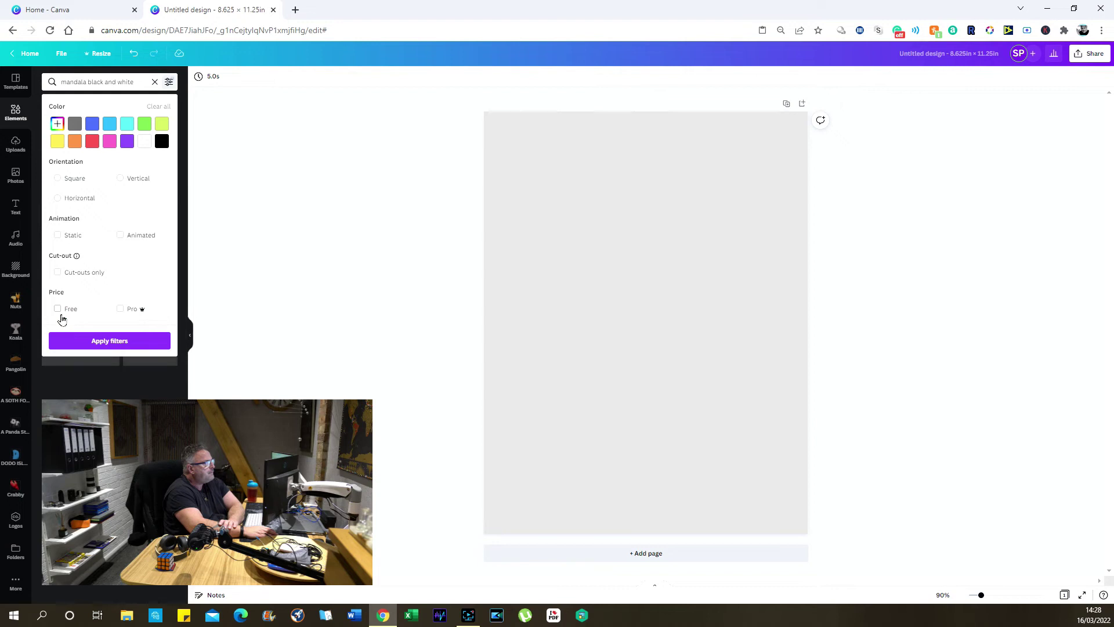
{"action": "left_click", "coordinate": [104, 341]}
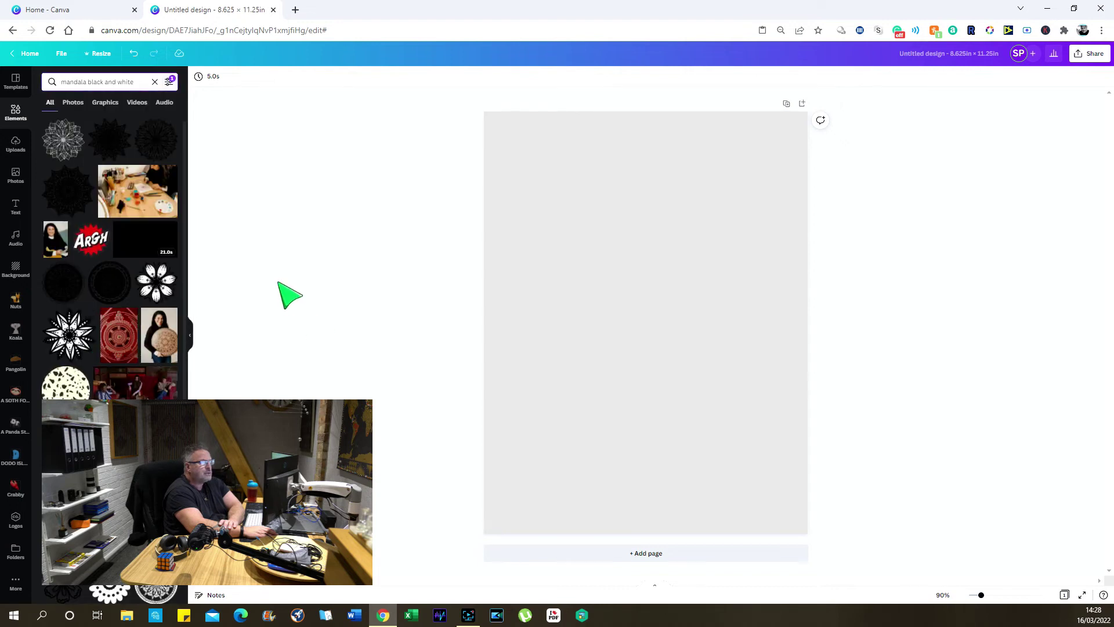
{"action": "scroll", "coordinate": [167, 277], "scroll_direction": "down", "scroll_amount": 3}
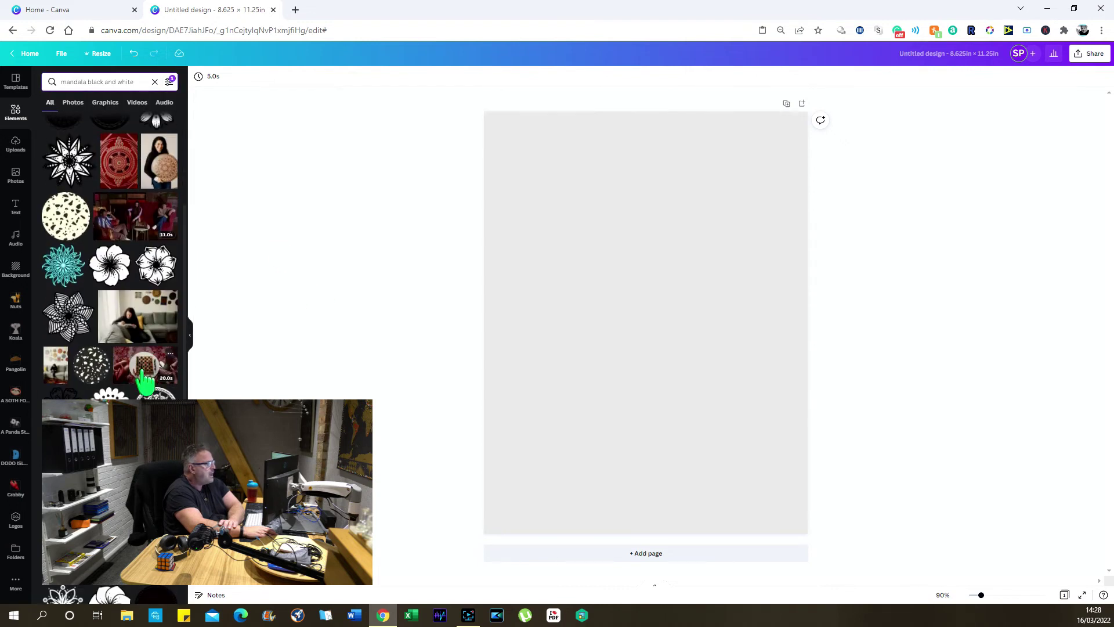
{"action": "scroll", "coordinate": [145, 380], "scroll_direction": "down", "scroll_amount": 2}
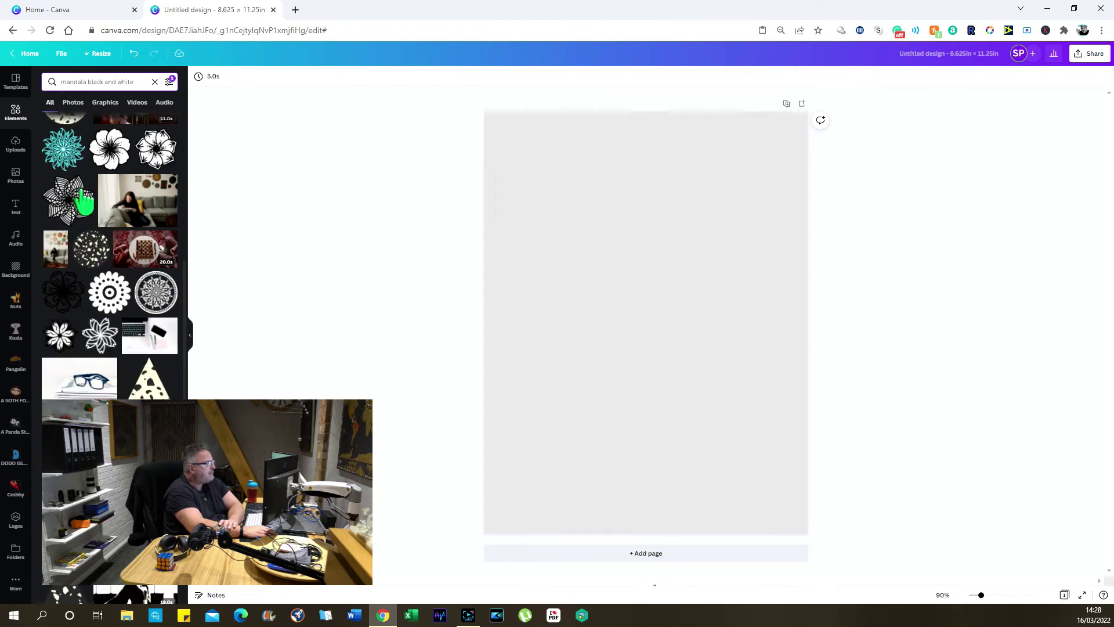
Add a mandala from the results, swapping the pinwheel and flower graphics for the star mandala.
{"action": "left_click", "coordinate": [70, 219]}
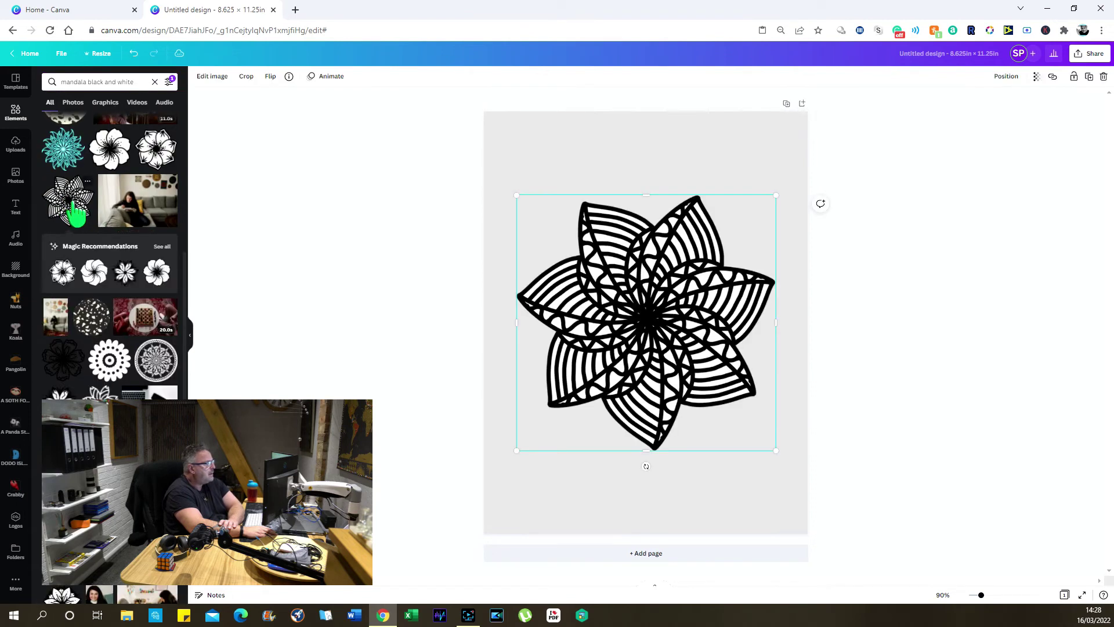
{"action": "left_click", "coordinate": [158, 151]}
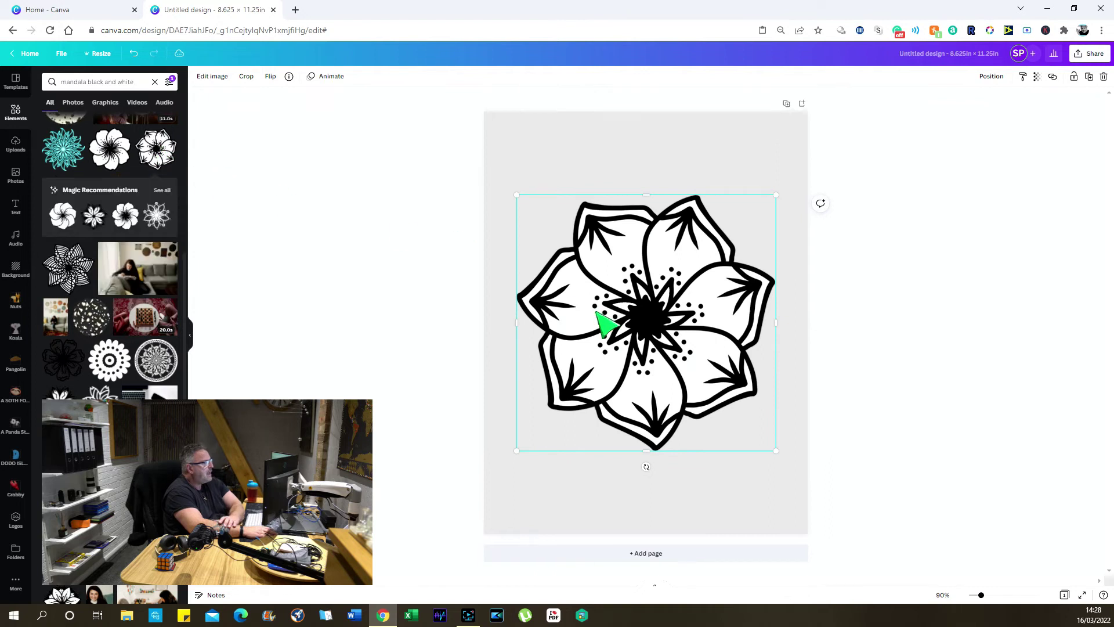
{"action": "left_click", "coordinate": [116, 356]}
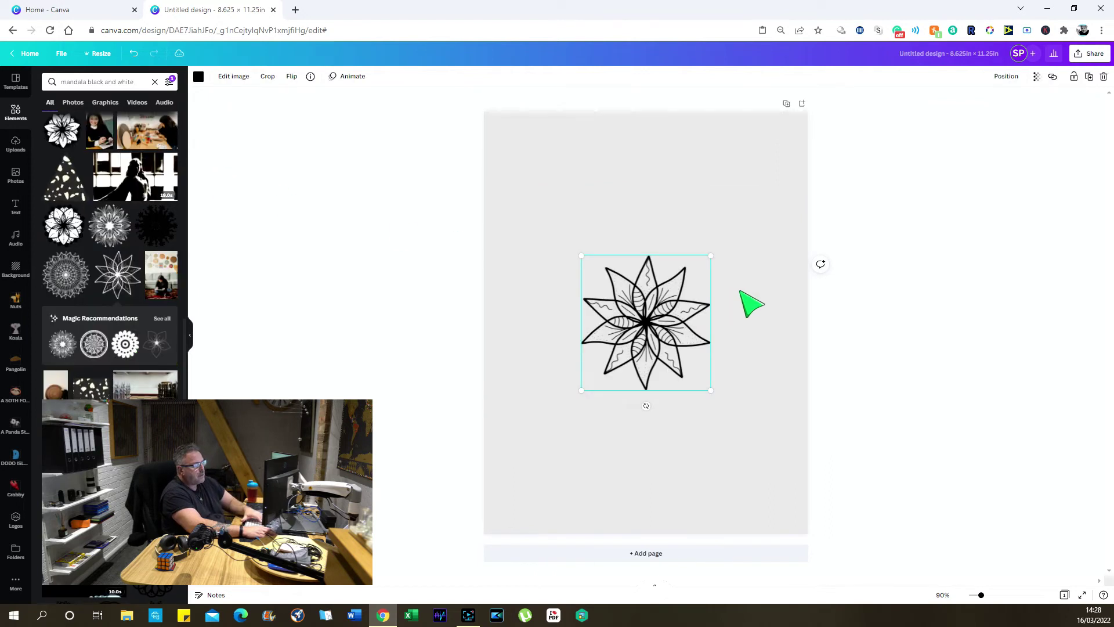
Enlarge the star mandala from both corners and centre it higher on the page.
{"action": "left_click_drag", "start_coordinate": [709, 256], "coordinate": [821, 188]}
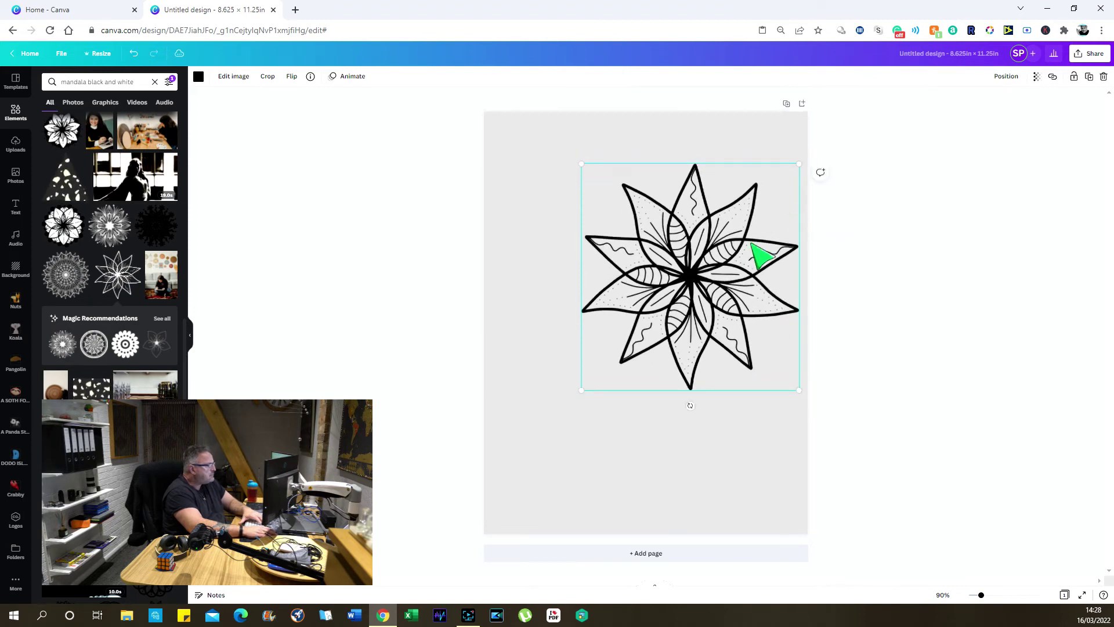
{"action": "left_click_drag", "start_coordinate": [582, 393], "coordinate": [497, 477]}
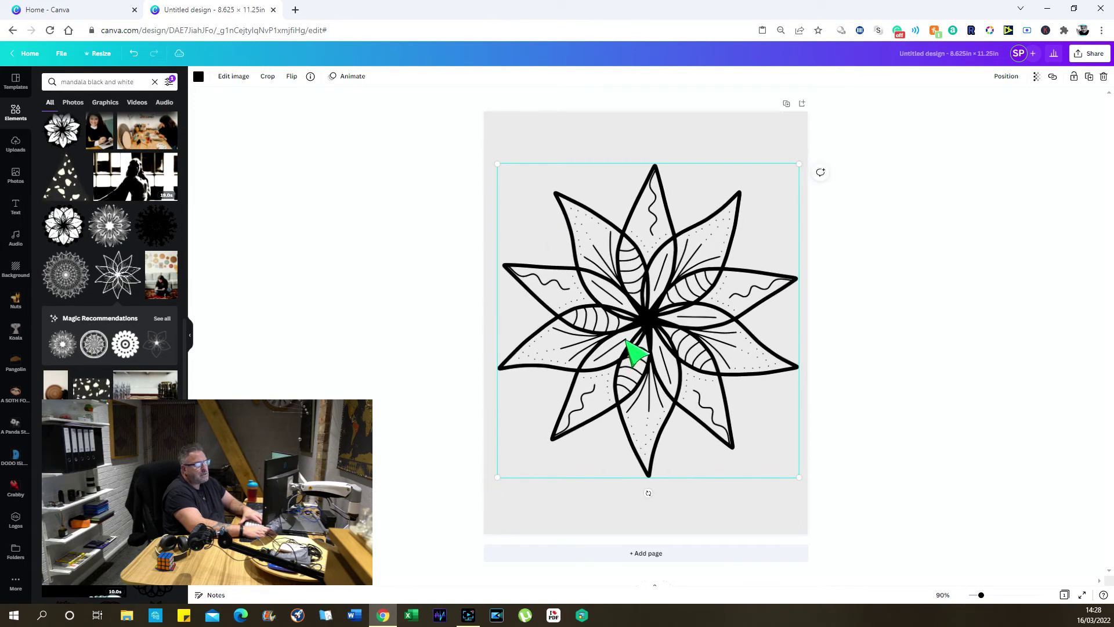
{"action": "left_click_drag", "start_coordinate": [629, 346], "coordinate": [634, 323]}
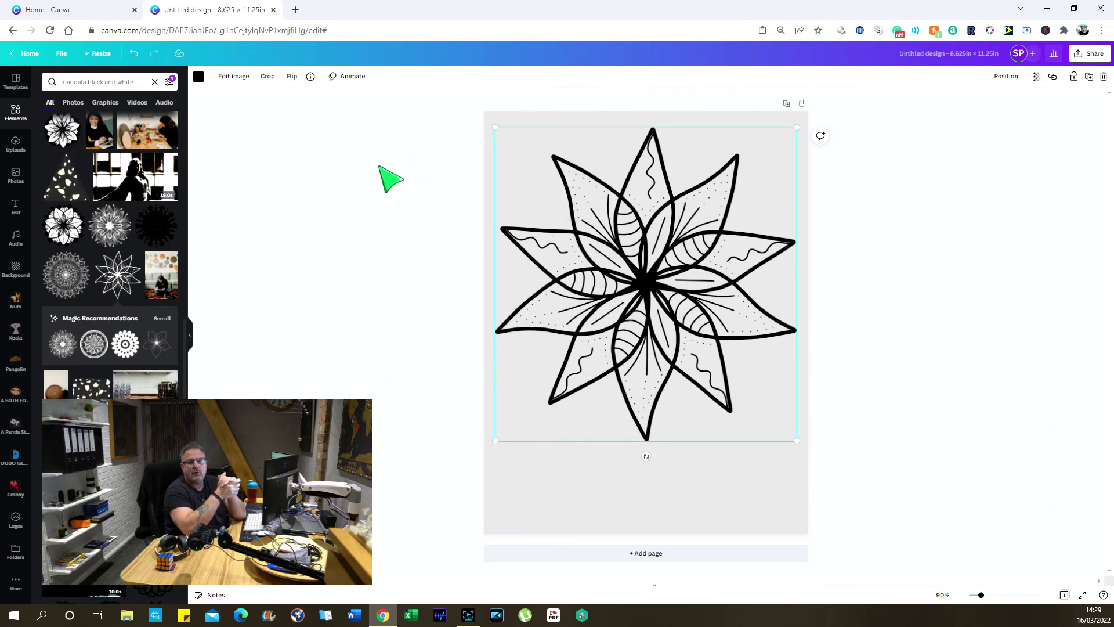
{"action": "left_click", "coordinate": [17, 145]}
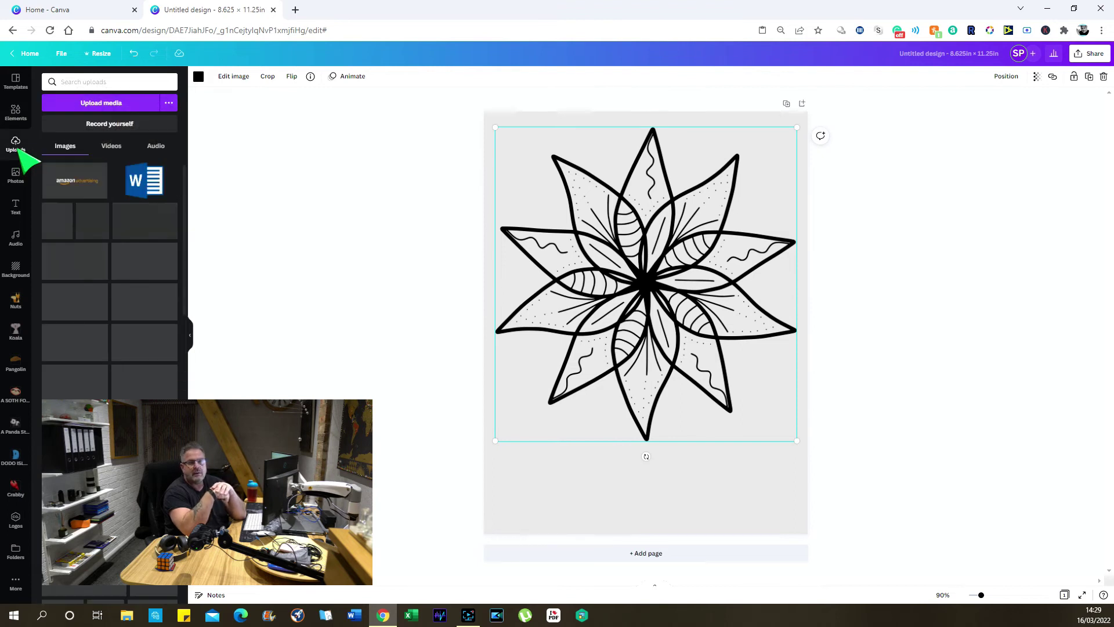
{"action": "left_click", "coordinate": [24, 120]}
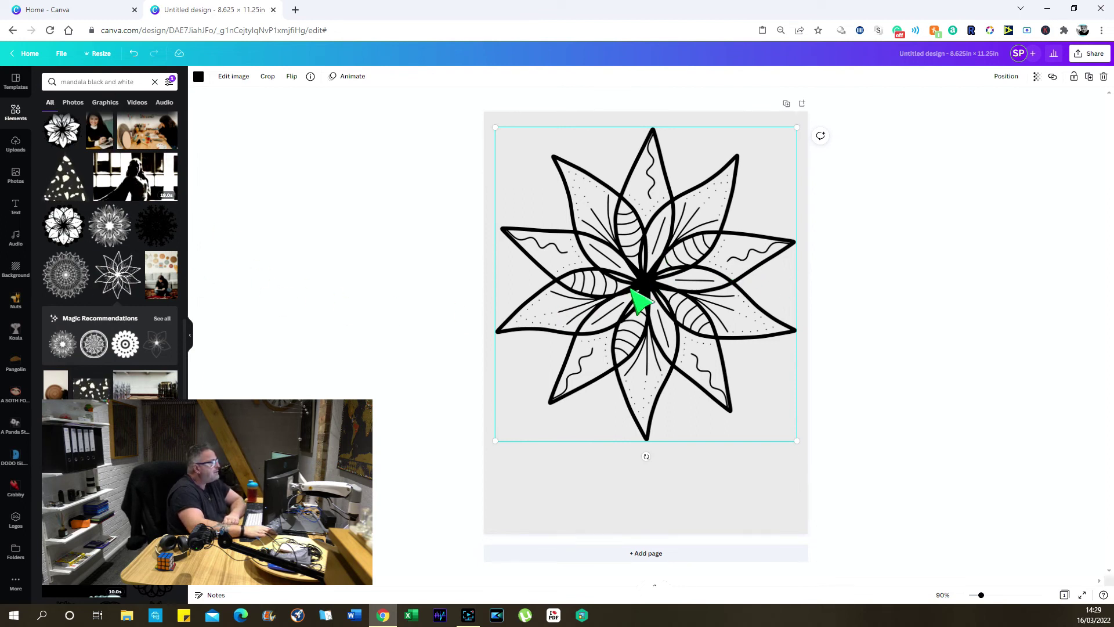
{"action": "left_click", "coordinate": [456, 307]}
{"action": "left_click", "coordinate": [607, 299]}
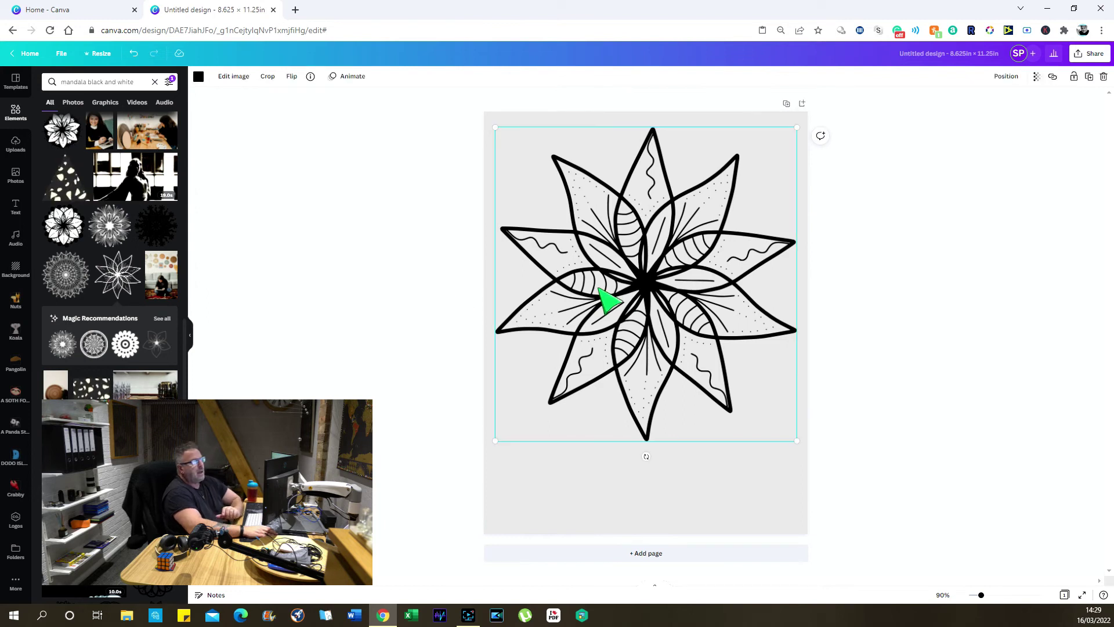
{"action": "left_click", "coordinate": [1092, 56]}
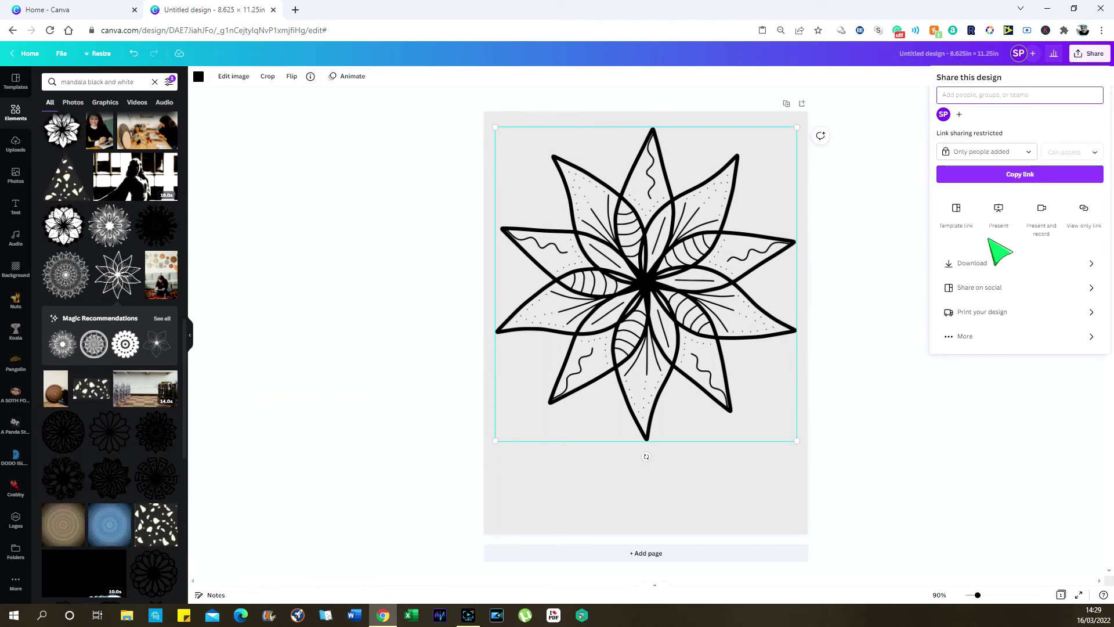
{"action": "left_click", "coordinate": [977, 267]}
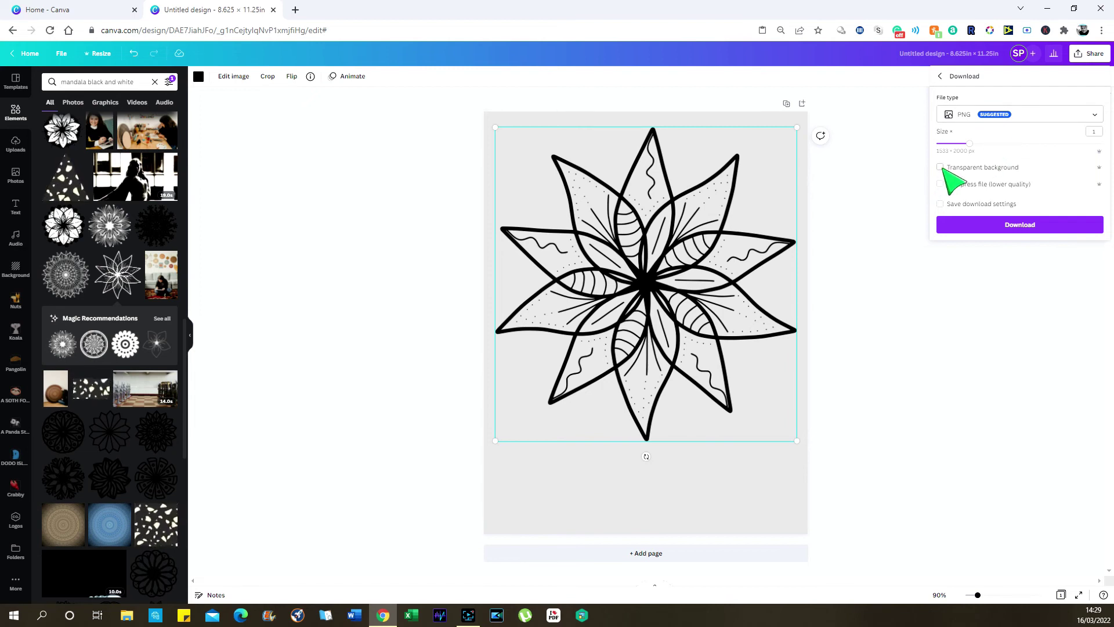
{"action": "left_click", "coordinate": [710, 218]}
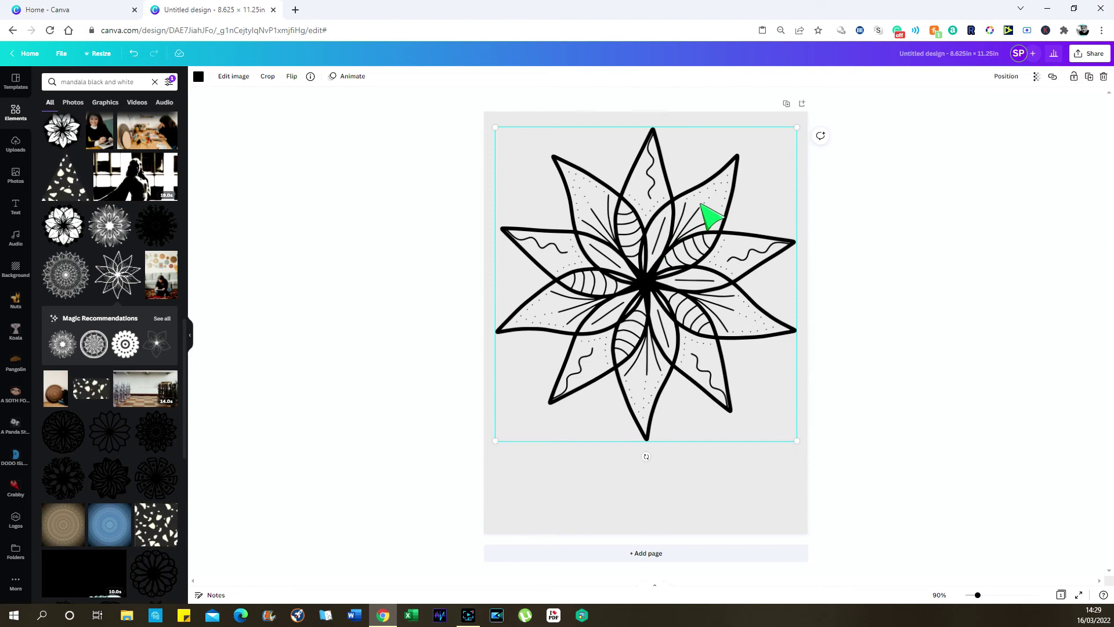
{"action": "left_click", "coordinate": [723, 108]}
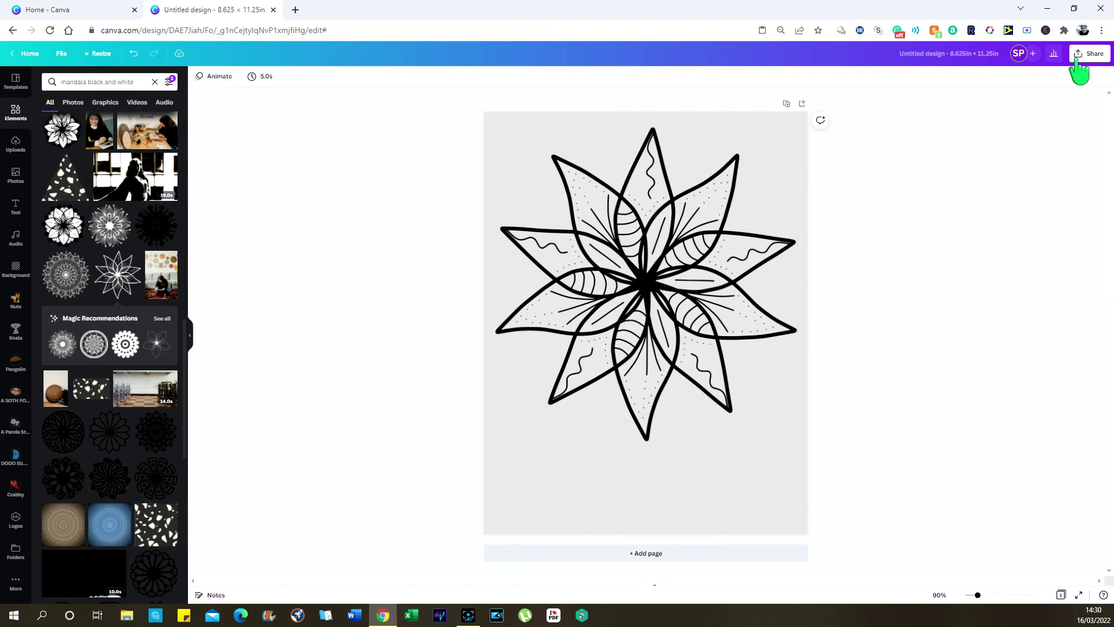
Open the download settings for the mandala design as PNG with Transparent background ticked.
{"action": "left_click", "coordinate": [661, 249]}
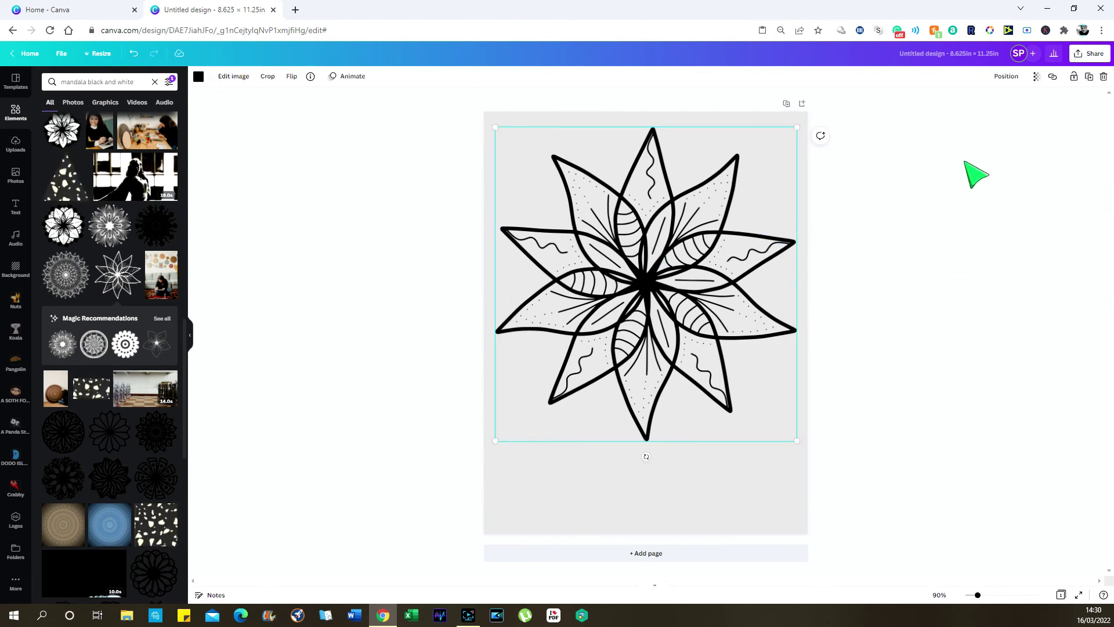
{"action": "left_click", "coordinate": [1091, 56]}
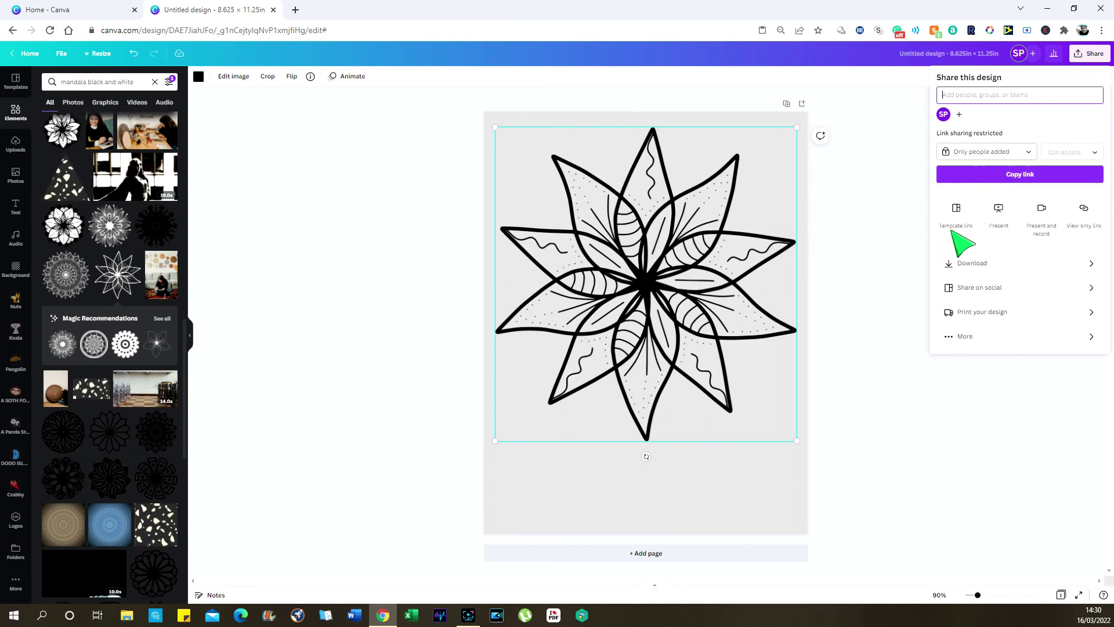
{"action": "left_click", "coordinate": [956, 264]}
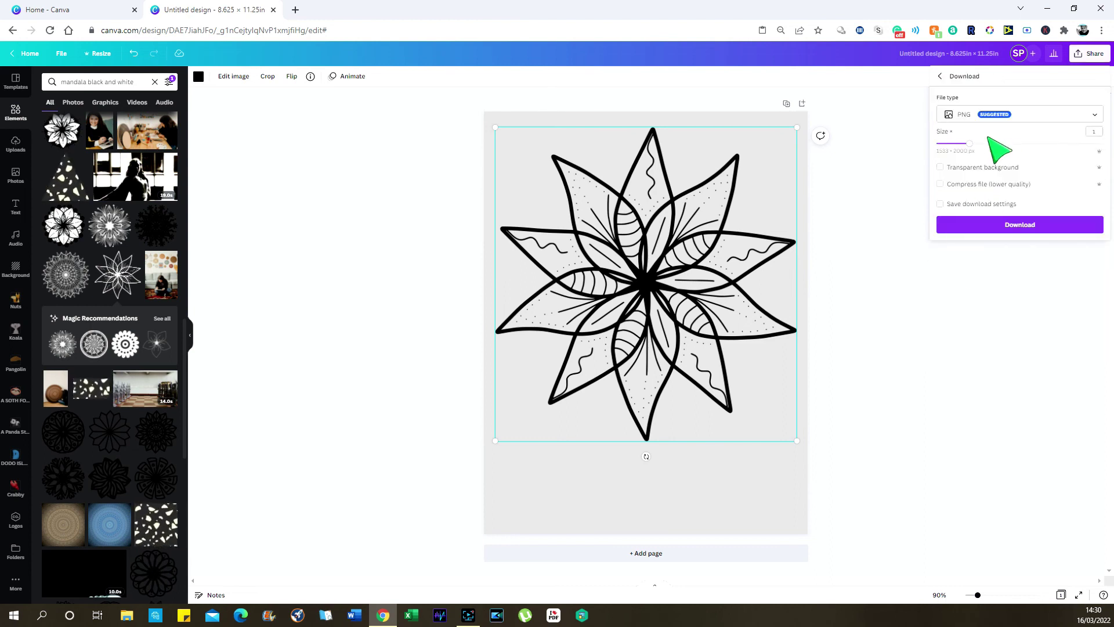
{"action": "left_click", "coordinate": [941, 167]}
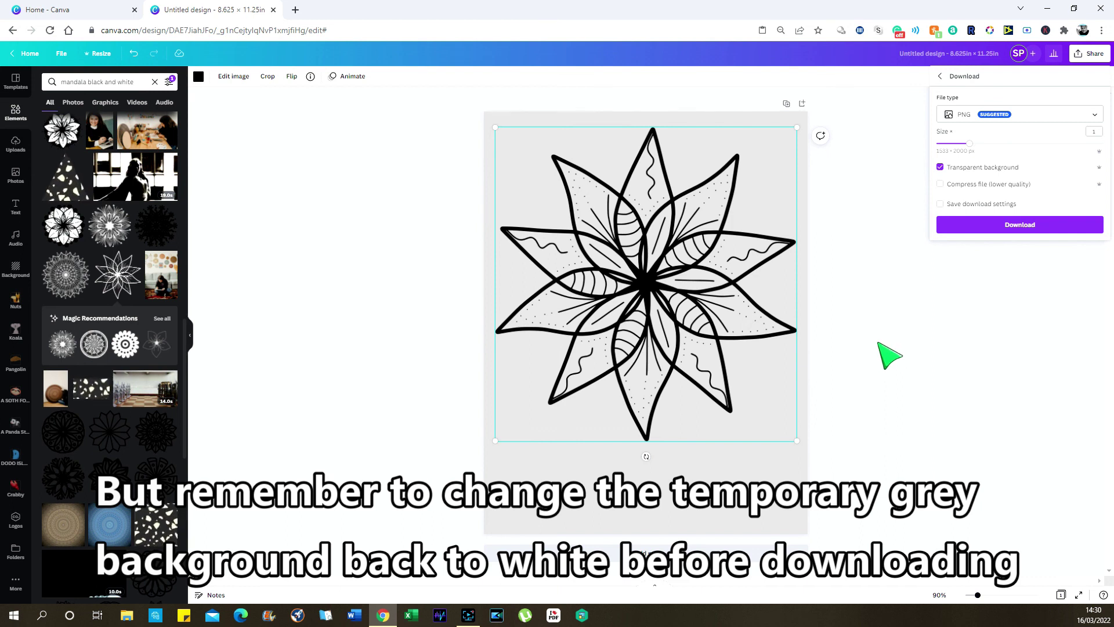
Add a new blank page below the existing pages, creating Page 4.
{"action": "scroll", "coordinate": [666, 574], "scroll_direction": "down", "scroll_amount": 5}
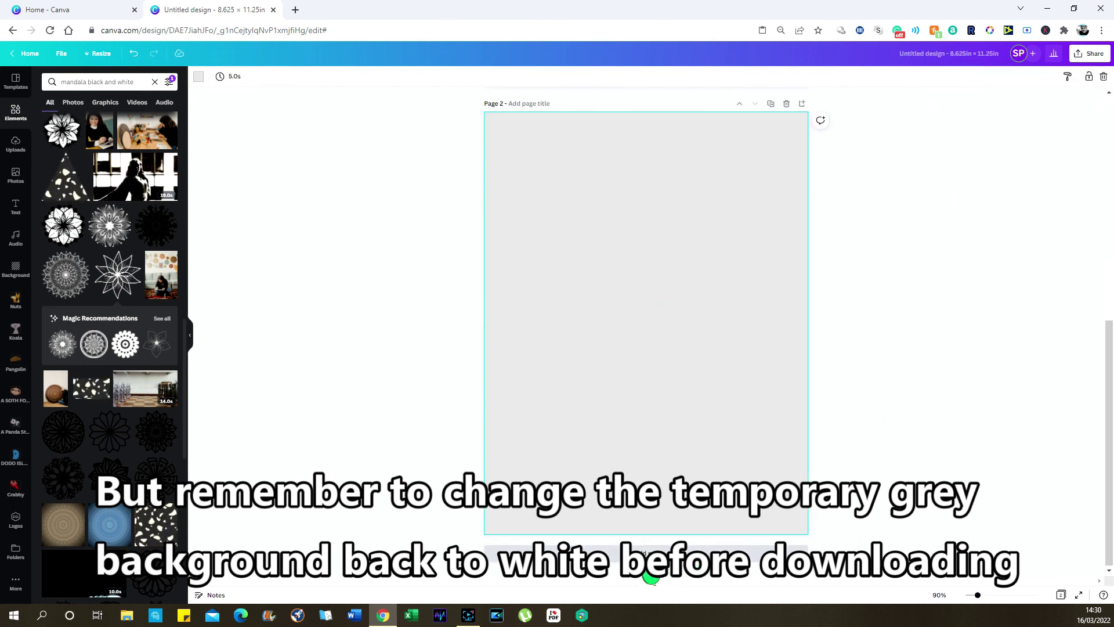
{"action": "left_click", "coordinate": [653, 574]}
{"action": "scroll", "coordinate": [655, 579], "scroll_direction": "up", "scroll_amount": 5}
{"action": "scroll", "coordinate": [654, 579], "scroll_direction": "down", "scroll_amount": 5}
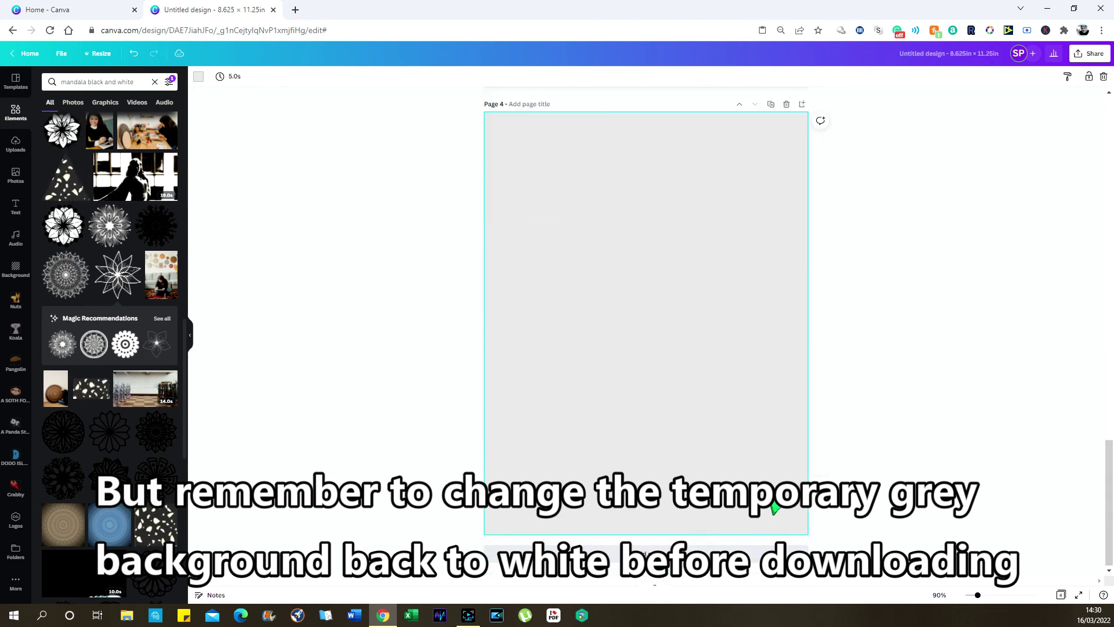